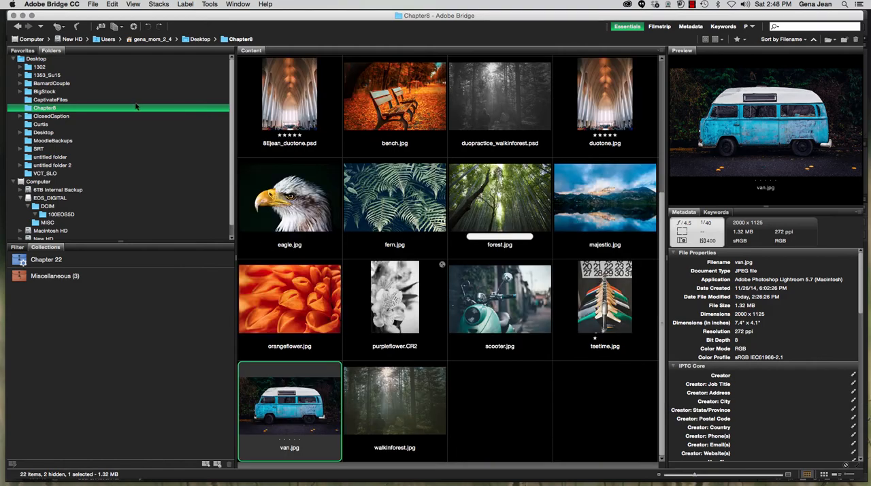
- Switch to the van photo in Photoshop and subtract the side windows from the van selection with the Quick Selection tool
click(23, 15)
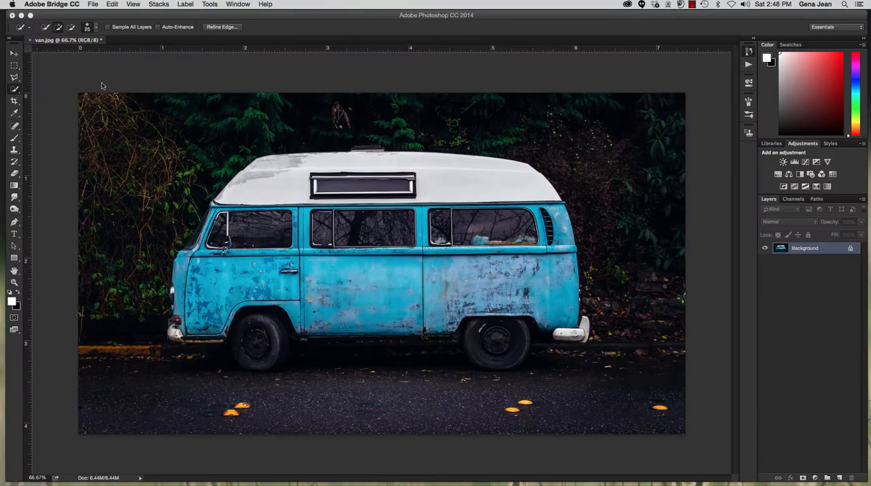
click(327, 58)
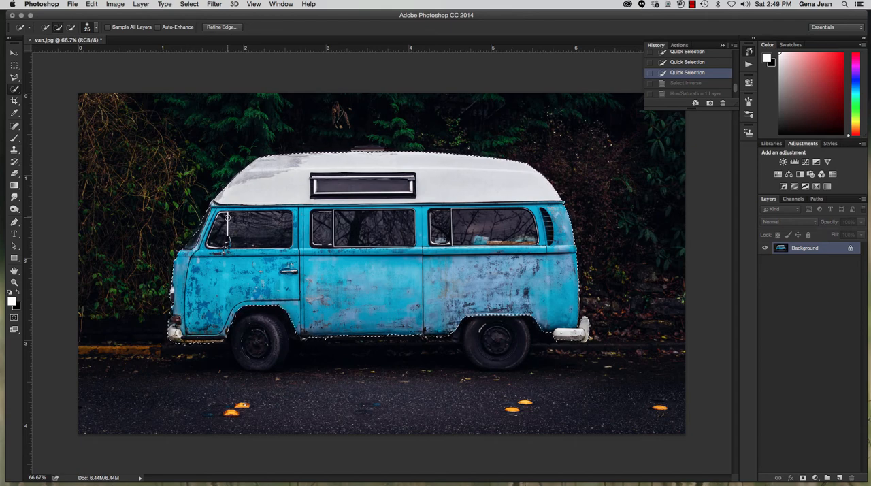
click(13, 91)
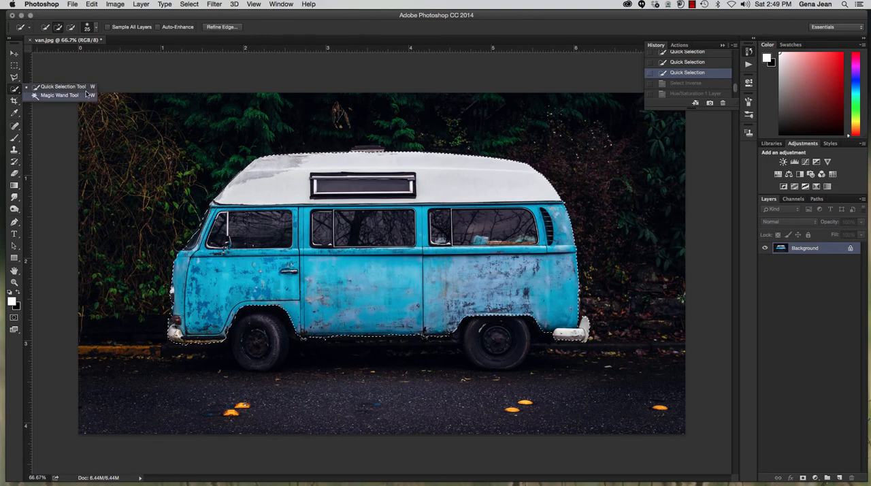
click(71, 27)
mouse_move(241, 226)
mouse_down()
mouse_move(238, 216)
mouse_move(295, 230)
mouse_move(322, 225)
mouse_up()
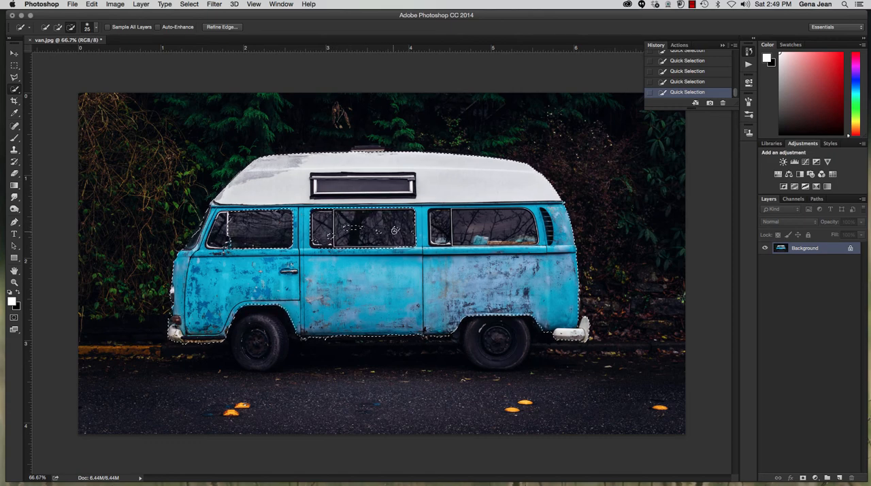
drag(395, 232, 339, 230)
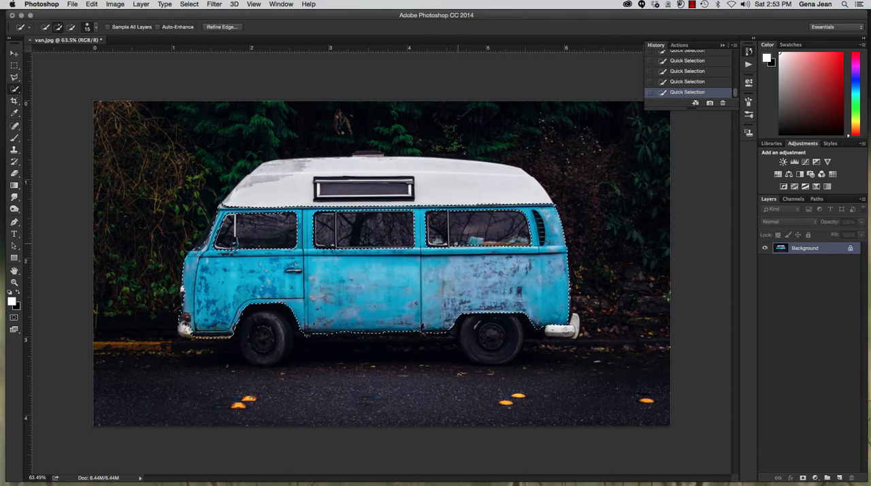
- Refine the blue bodywork selection by subtracting the side mirror and stray edges with a size 15 Quick Selection brush
key(alt)
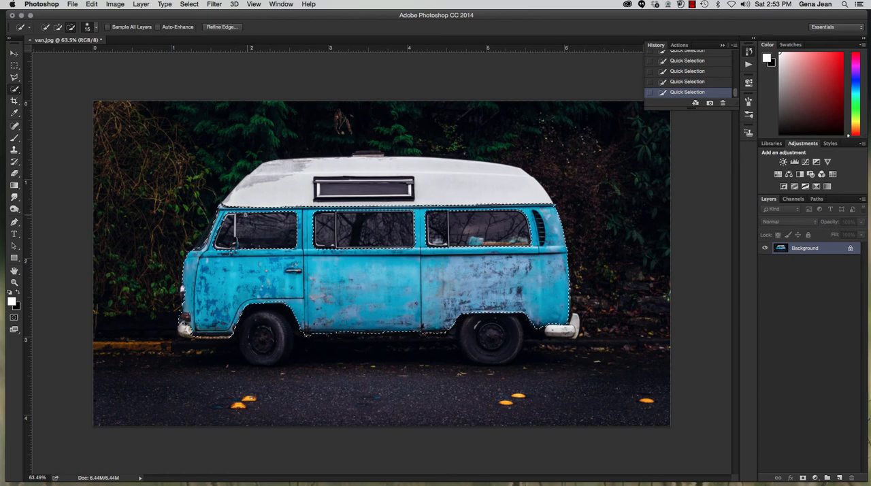
key(alt)
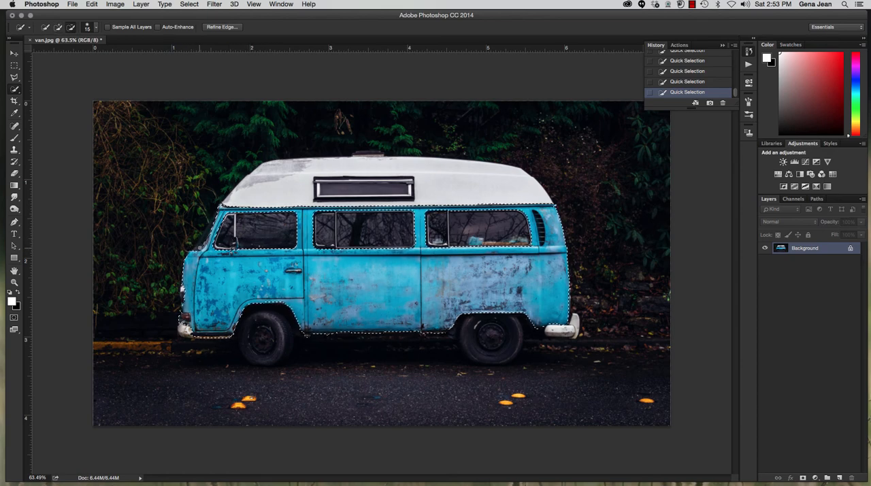
key(alt)
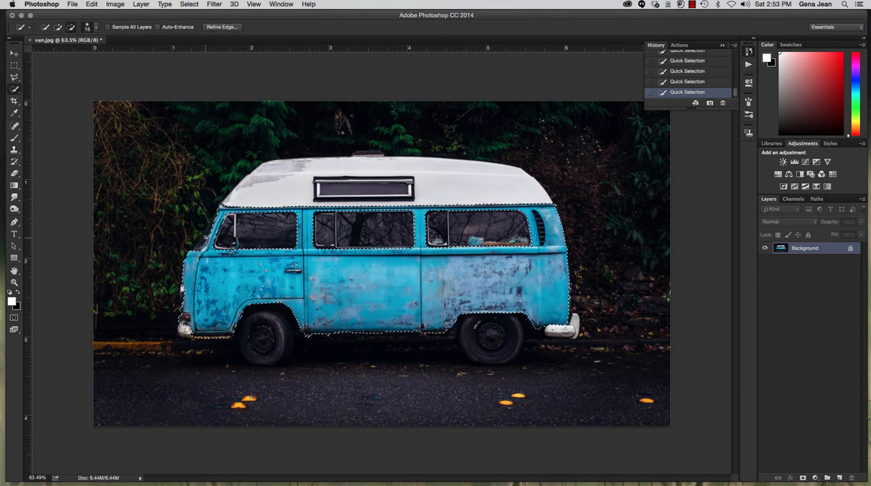
alt+click(205, 240)
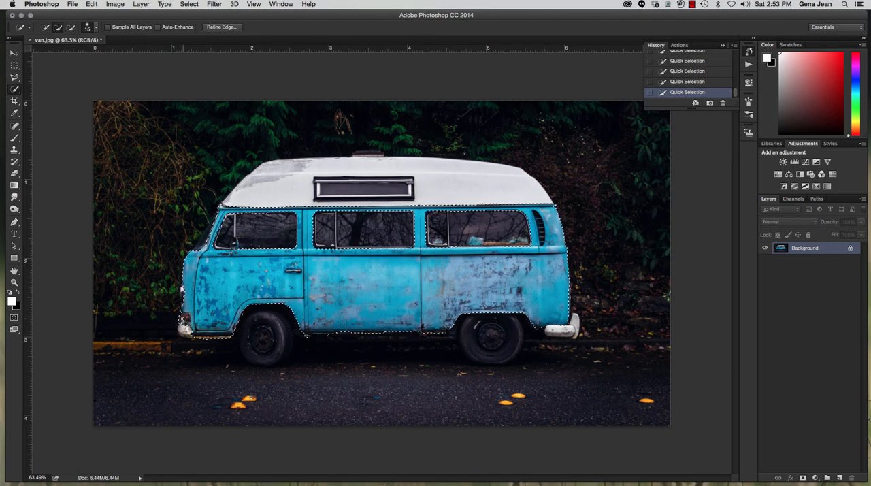
key(alt)
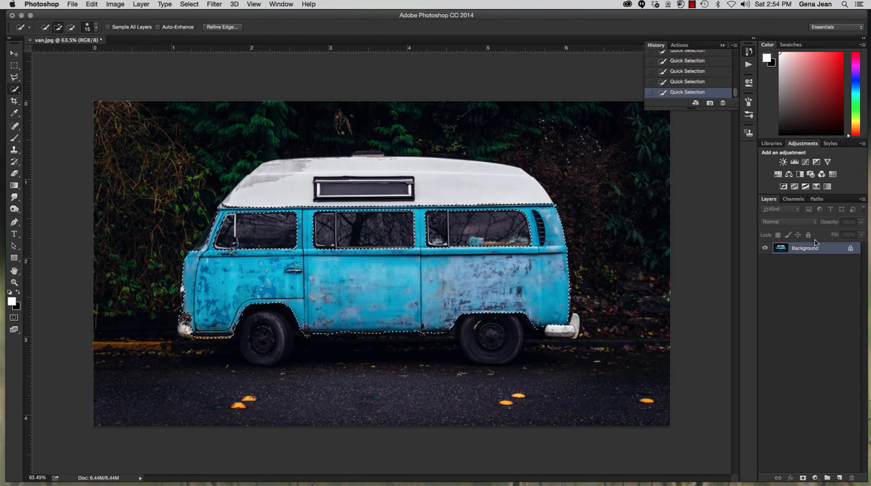
- Add a Hue/Saturation adjustment layer from the bodywork selection and set its Hue to +147
click(778, 176)
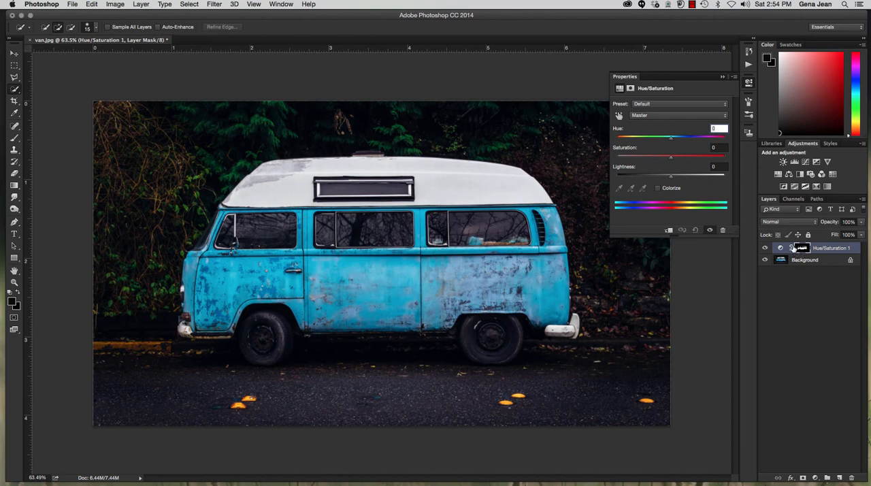
drag(670, 139, 718, 139)
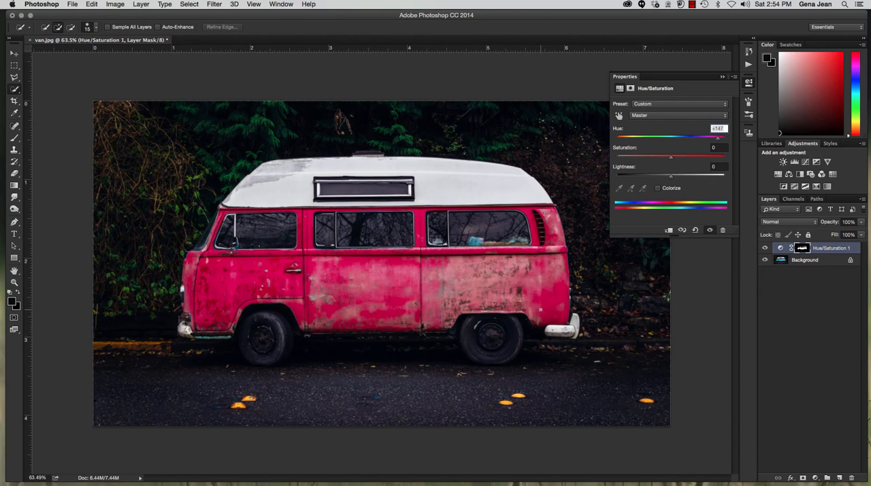
- Paint the missed teal strip below the front door into the Hue/Saturation layer mask in white with a size 9 brush
click(803, 249)
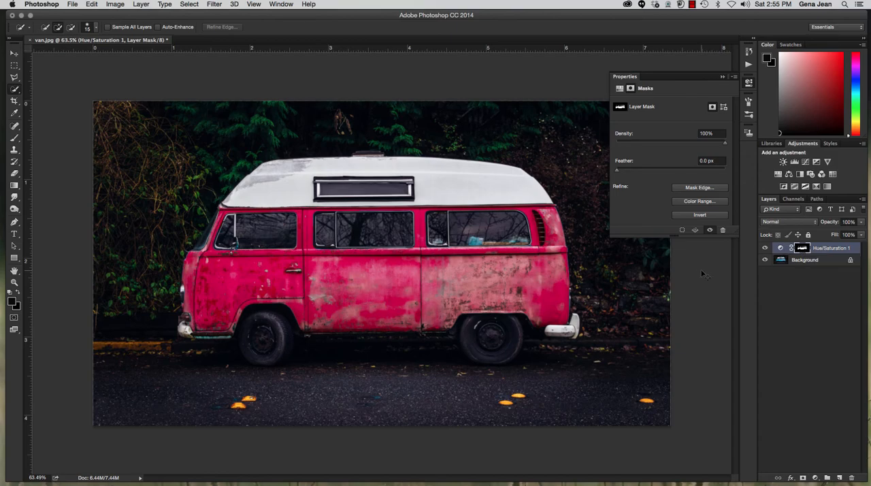
key(super+plus)
key(super+plus)
key(super+plus)
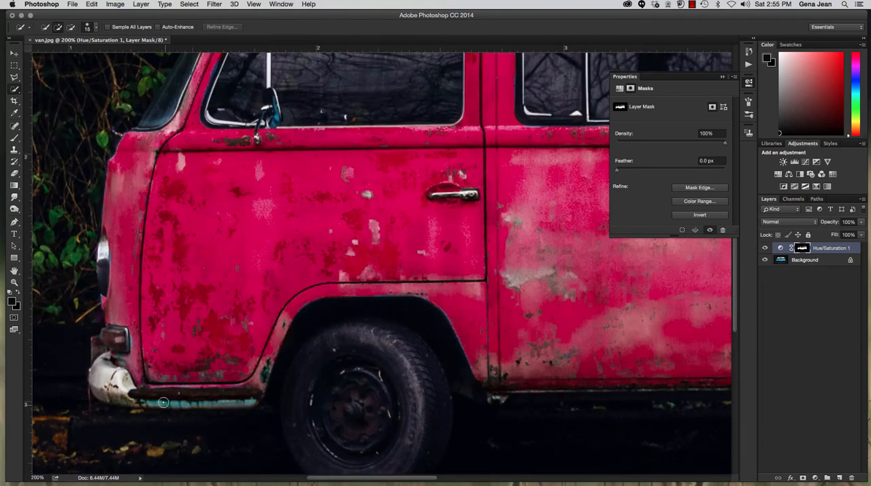
key(b)
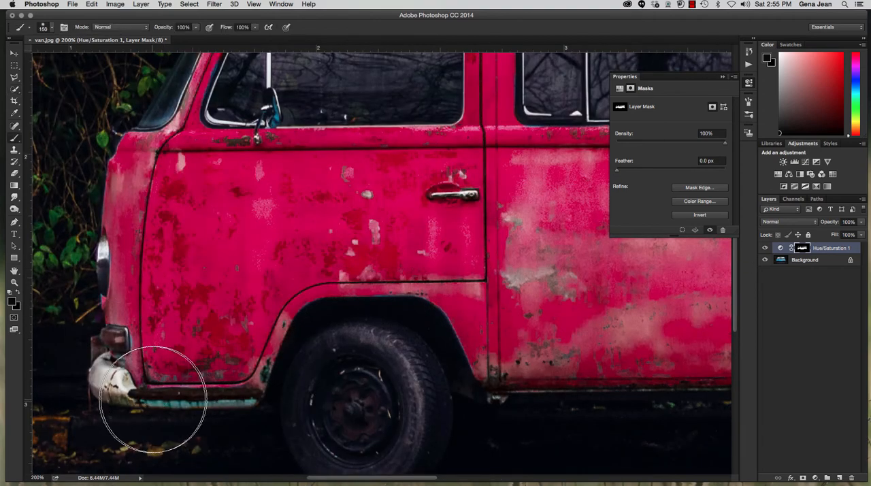
key(bracketleft)
key(bracketleft)
key(bracketleft)
key(bracketleft)
key(bracketleft)
key(bracketleft)
key(bracketleft)
key(bracketleft)
key(bracketleft)
key(bracketleft)
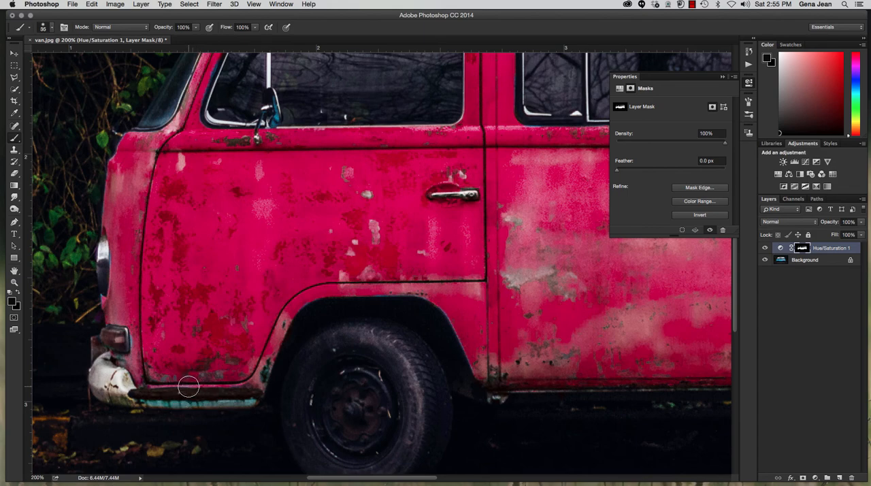
key(bracketleft)
key(bracketleft)
key(bracketleft)
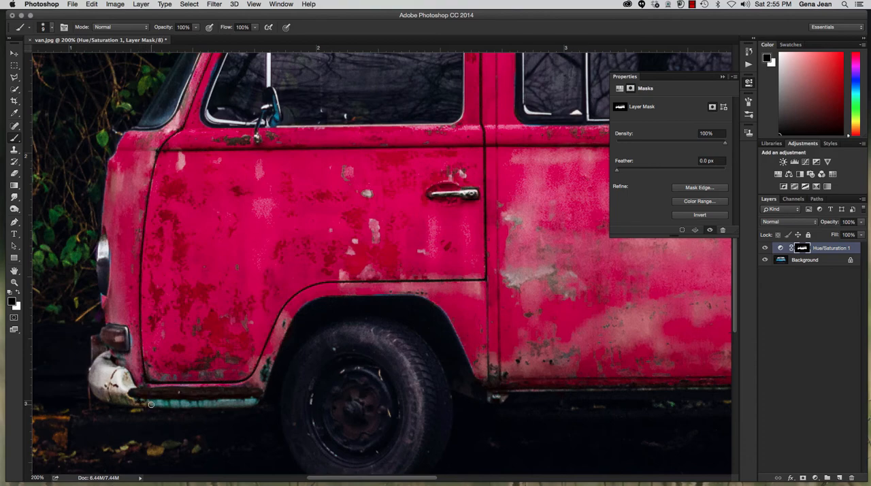
mouse_move(150, 402)
mouse_down()
mouse_move(254, 400)
mouse_move(229, 402)
mouse_up()
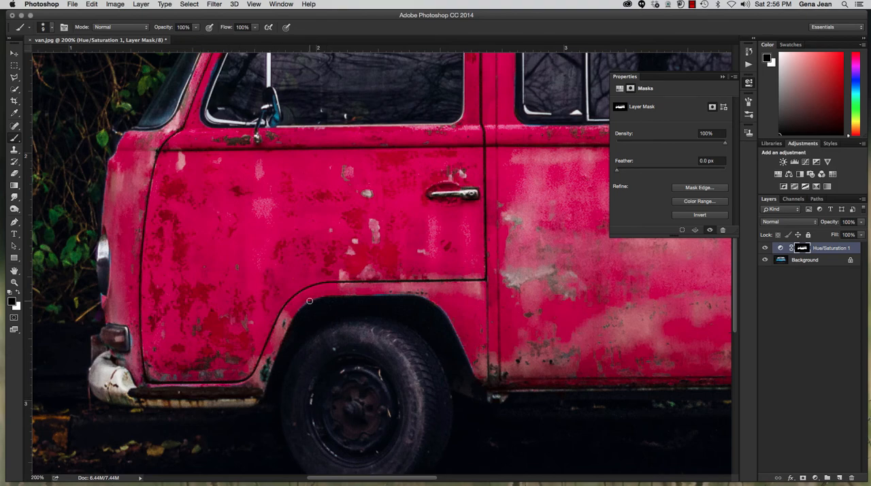
key(x)
key(x)
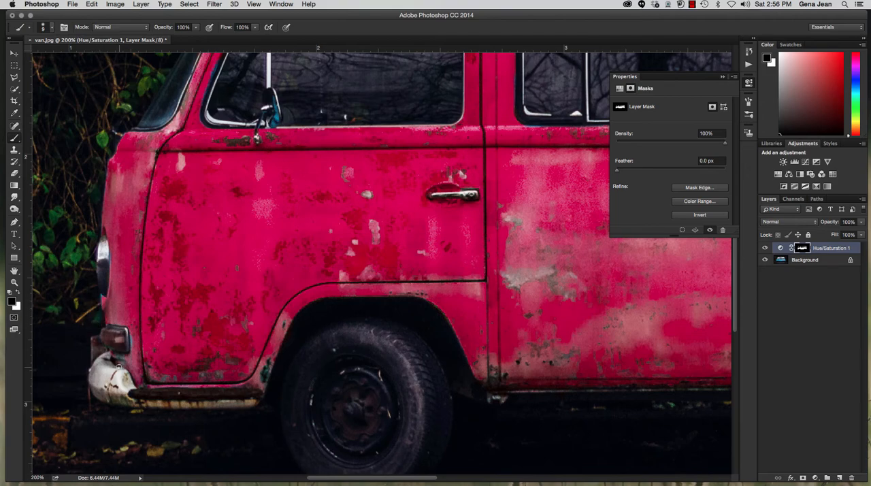
- Paint white on the layer mask along the edge of the rear wheel arch with a size 6 brush
key(x)
drag(419, 208, 102, 230)
drag(556, 272, 276, 212)
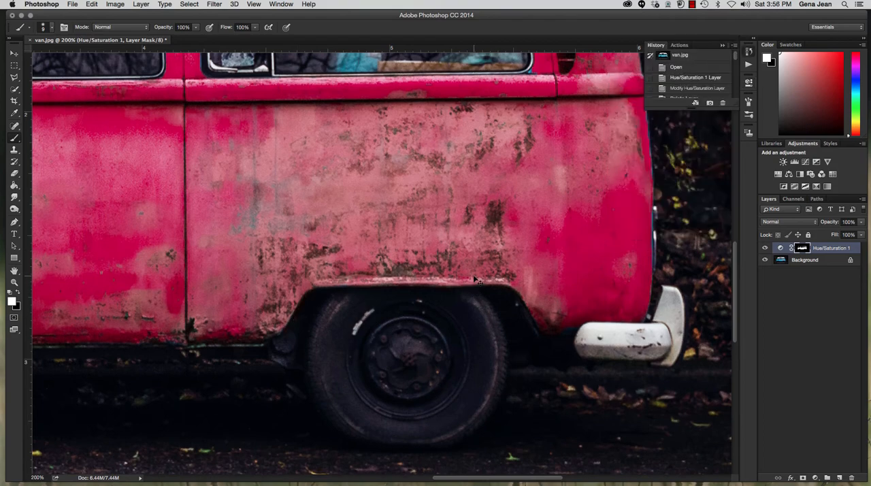
key(super+equal)
key(super+equal)
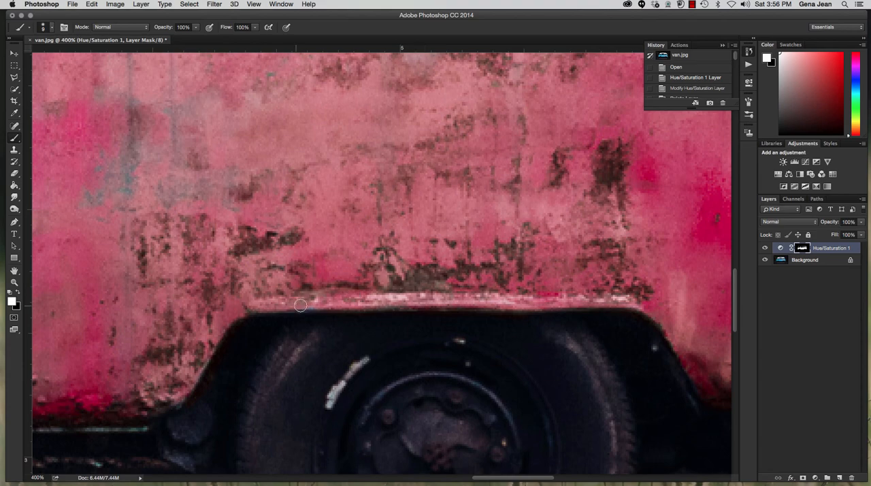
key(bracketleft)
key(bracketleft)
key(bracketleft)
mouse_move(591, 307)
mouse_down()
mouse_move(645, 315)
mouse_move(675, 343)
mouse_move(692, 381)
mouse_move(690, 412)
mouse_up()
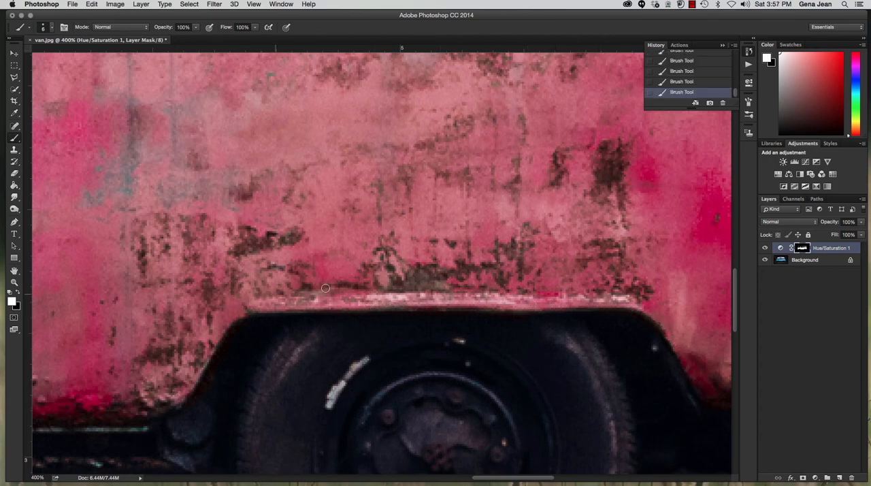
- Touch up the mask in white along the van's rear edge and around the rear air vent
mouse_move(522, 276)
mouse_down()
mouse_move(278, 278)
mouse_move(224, 256)
mouse_up()
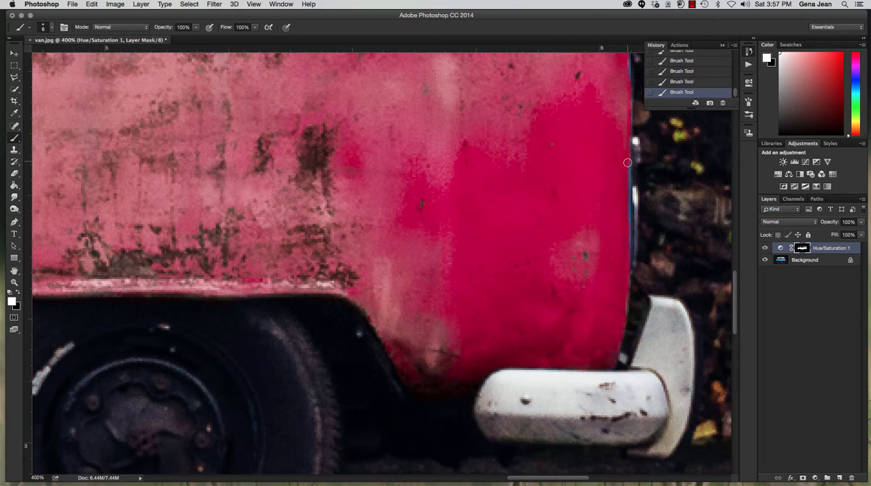
scroll(626, 190, up, 10)
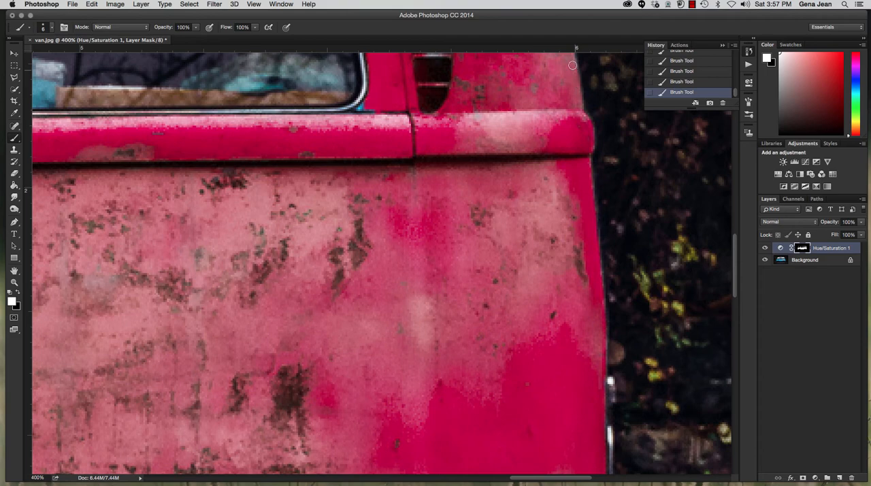
scroll(536, 68, down, 1)
scroll(517, 83, up, 1)
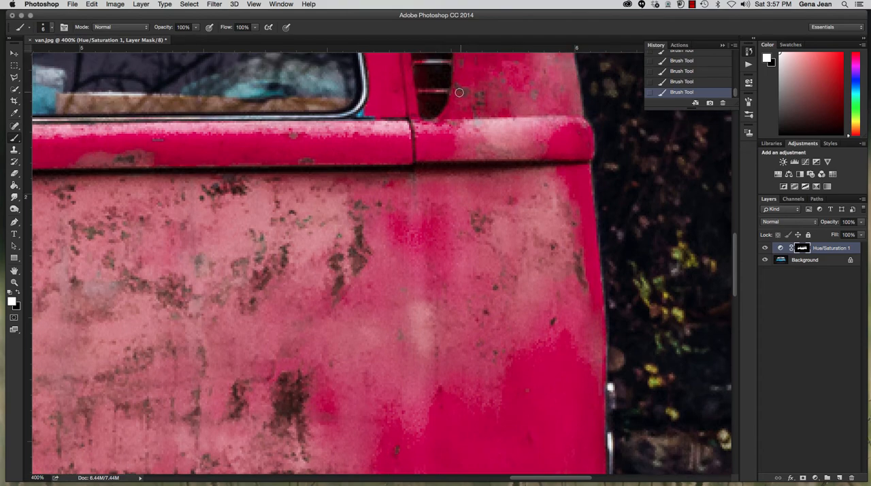
drag(461, 92, 456, 324)
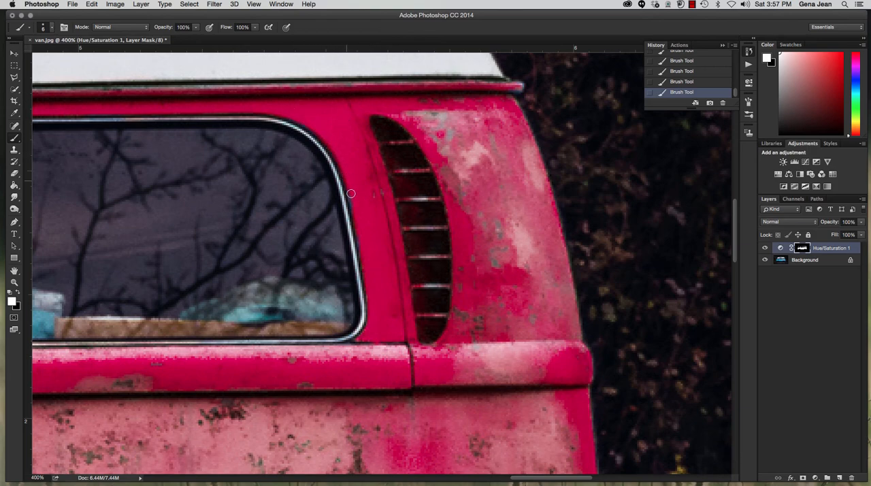
scroll(365, 277, up, 1)
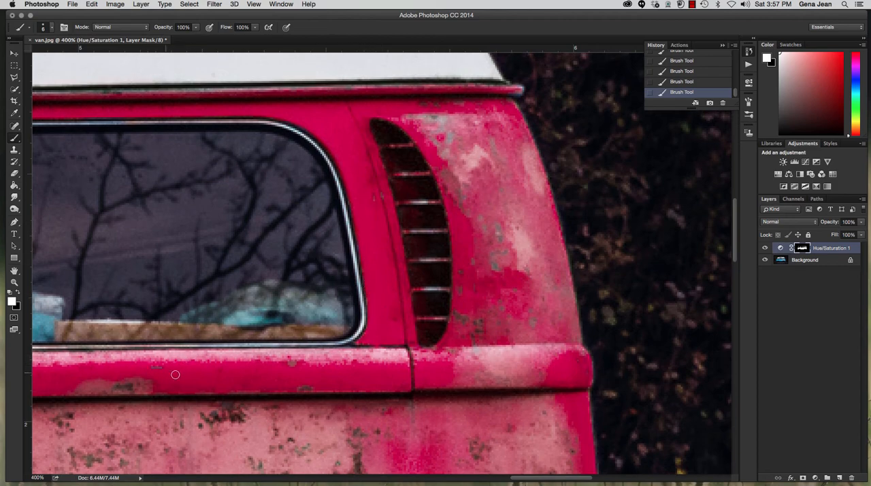
- Touch up the mask along the roof trim and side window frames, and check the whole van at 100%
drag(254, 101, 349, 119)
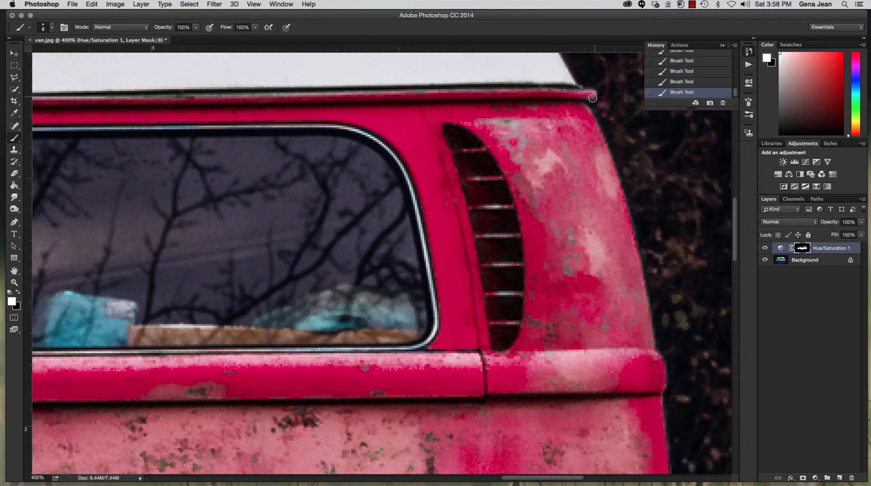
drag(262, 100, 577, 116)
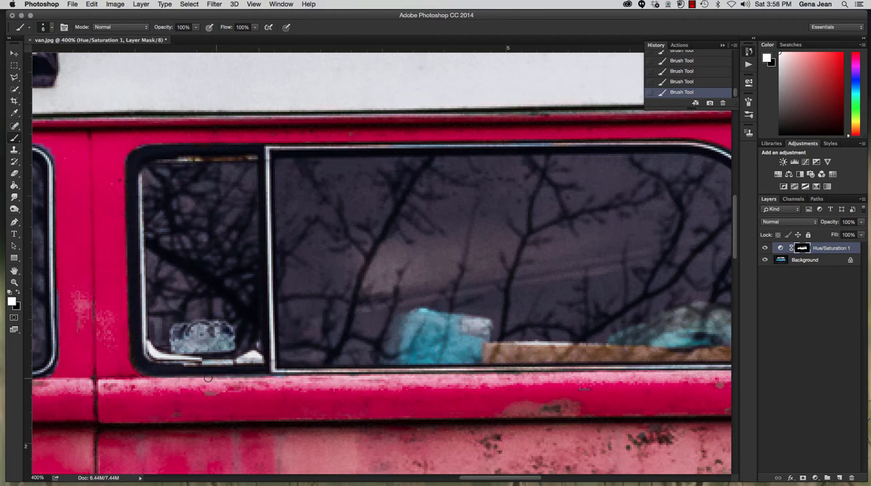
mouse_move(96, 204)
mouse_down()
mouse_move(129, 208)
mouse_move(288, 184)
mouse_move(386, 211)
mouse_up()
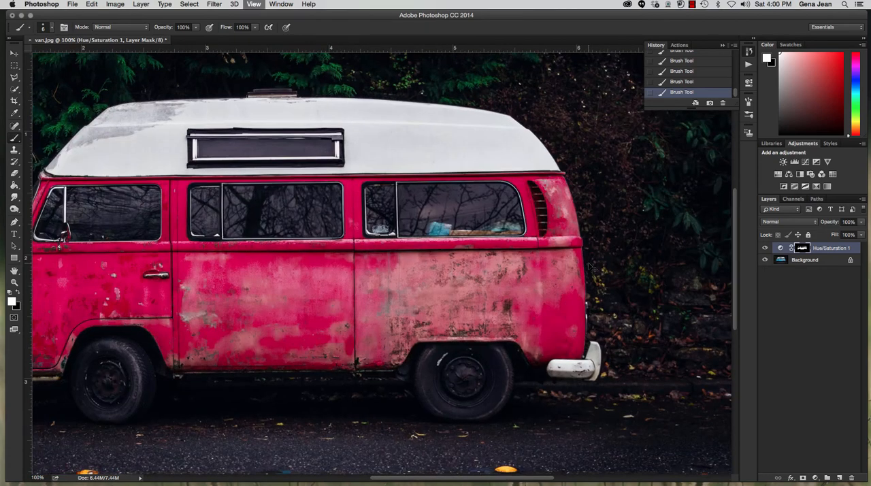
key(super+1)
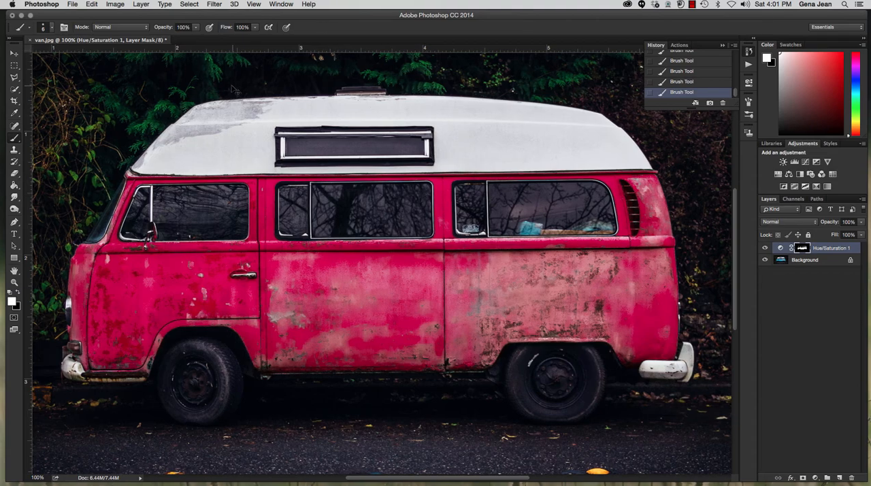
- Save the image with layers in Photoshop format in the Chapter8 folder, named 8F plus the surname and _van, and close it
key(super+shift+s)
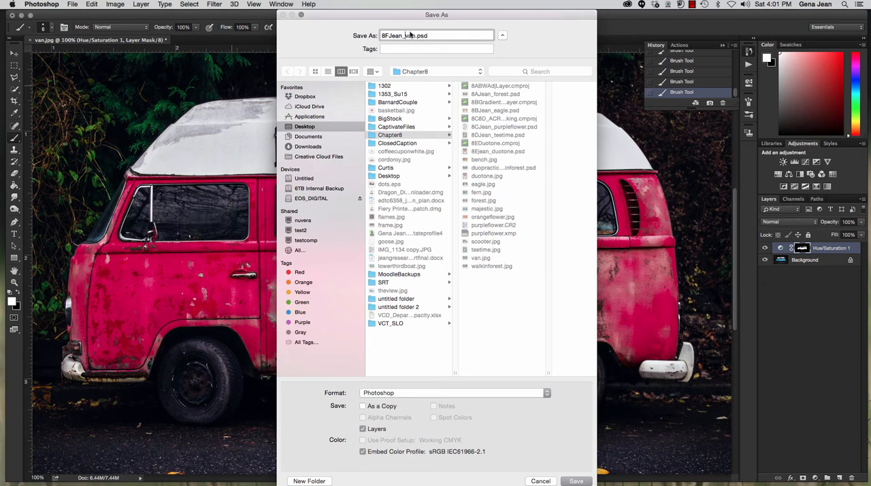
click(429, 357)
click(573, 481)
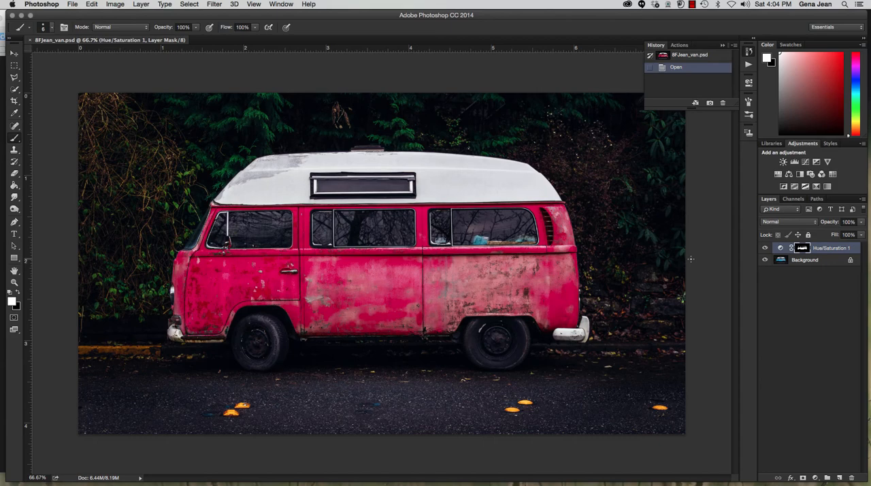
click(30, 39)
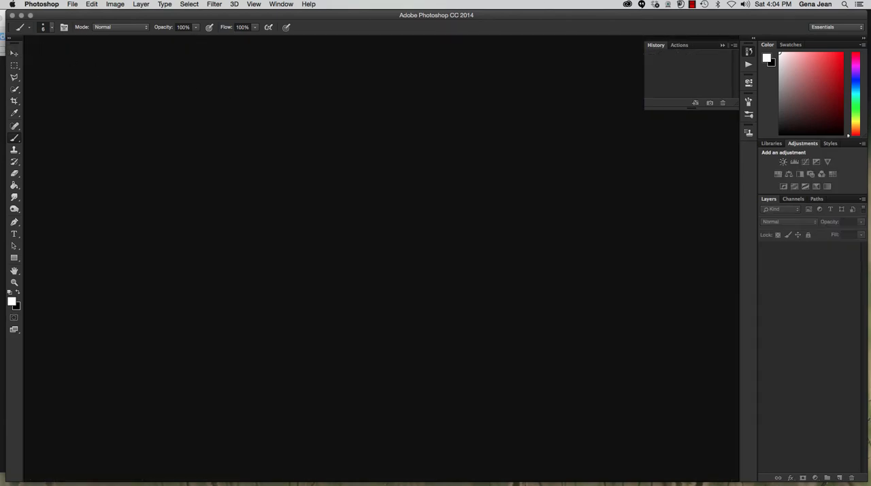
click(115, 5)
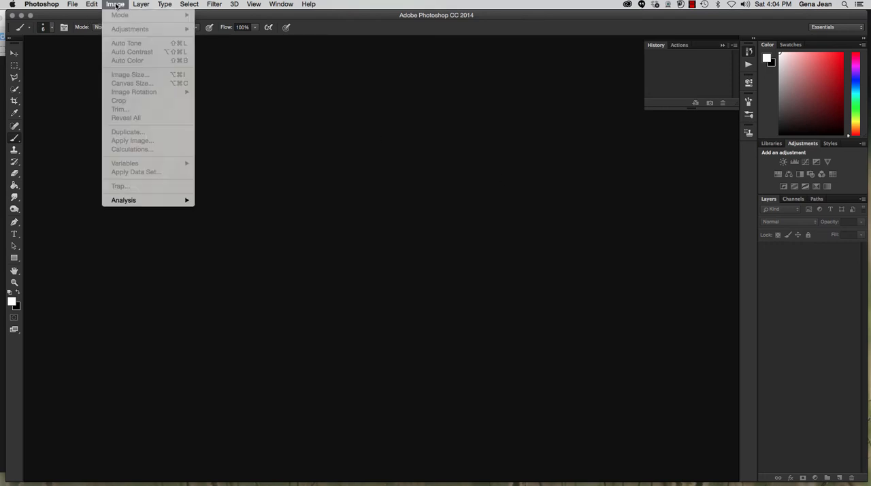
click(70, 76)
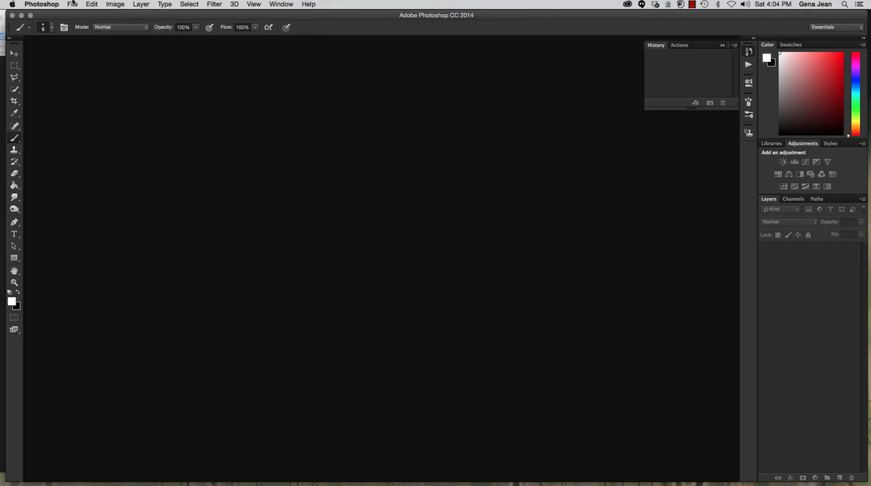
- Open scooter.jpg from the Chapter8 folder in Adobe Bridge and duplicate its background layer
click(72, 4)
click(92, 33)
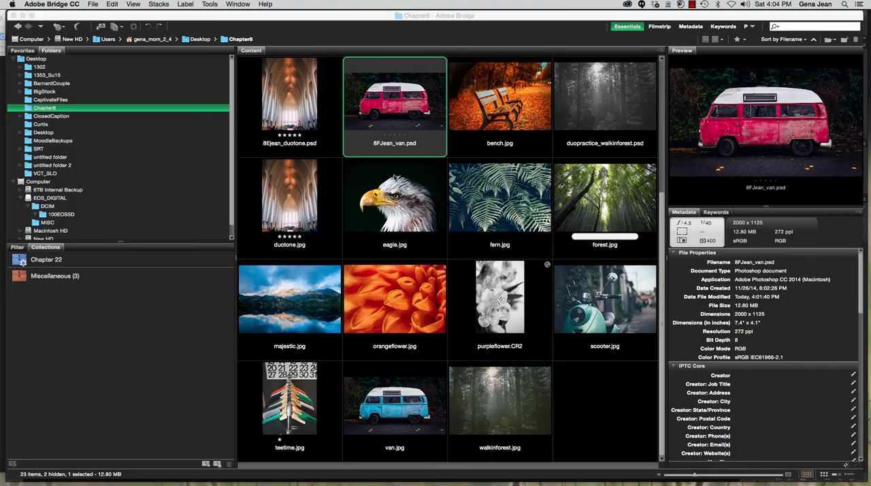
double_click(620, 319)
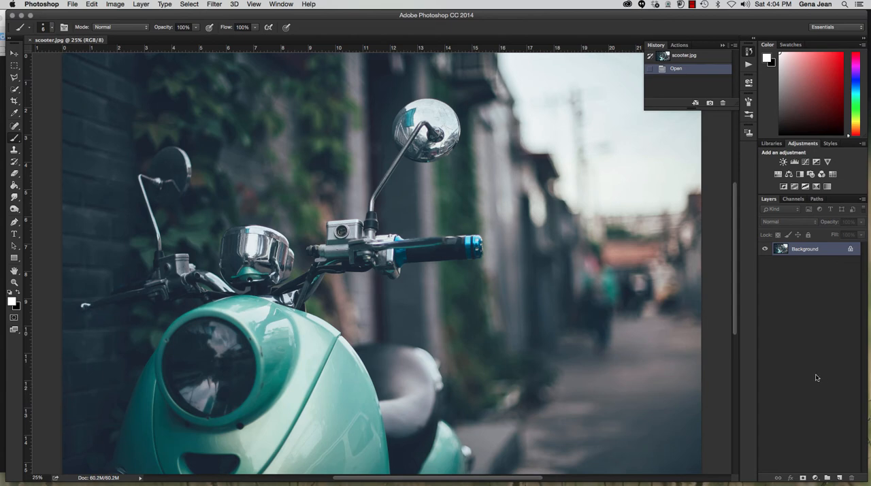
key(ctrl+j)
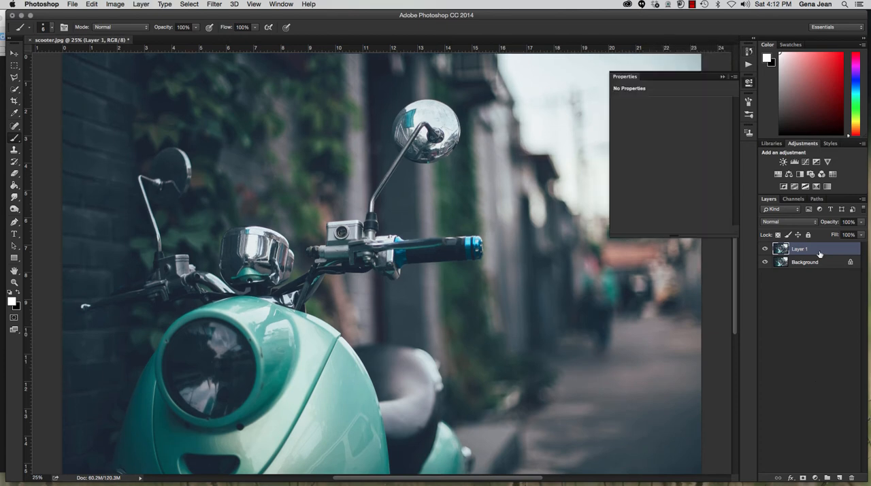
- Add a Hue/Saturation adjustment layer, sample the scooter's teal paint to target Cyans, and shift their hue to yellow-green
click(778, 174)
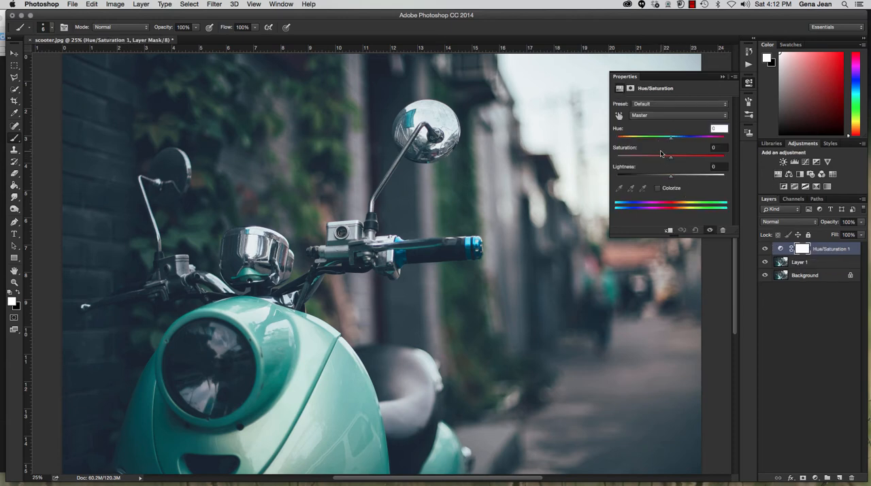
click(618, 117)
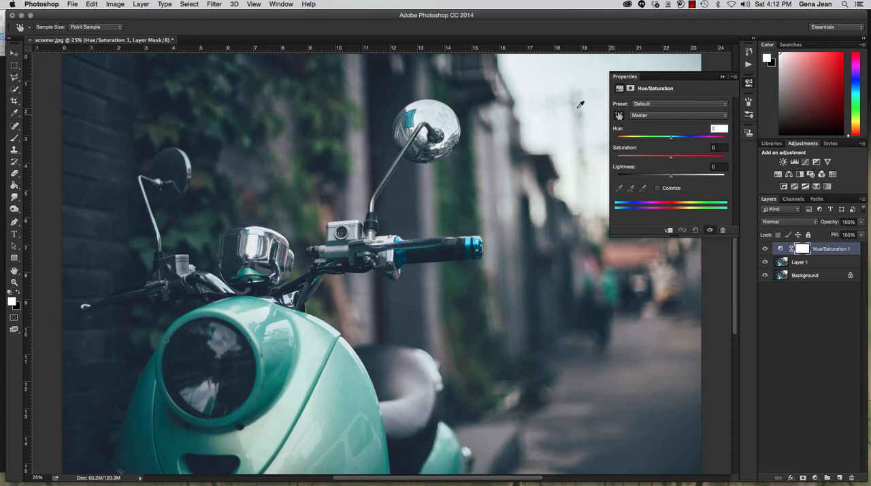
click(246, 301)
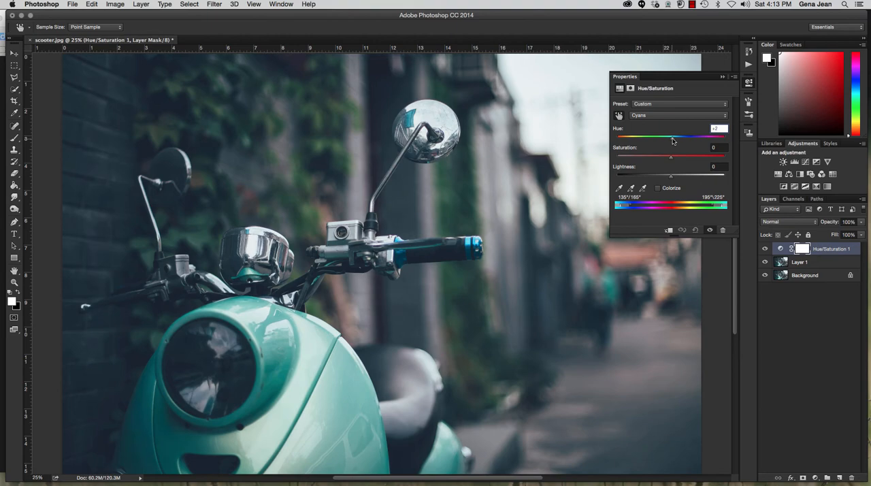
drag(672, 141, 623, 141)
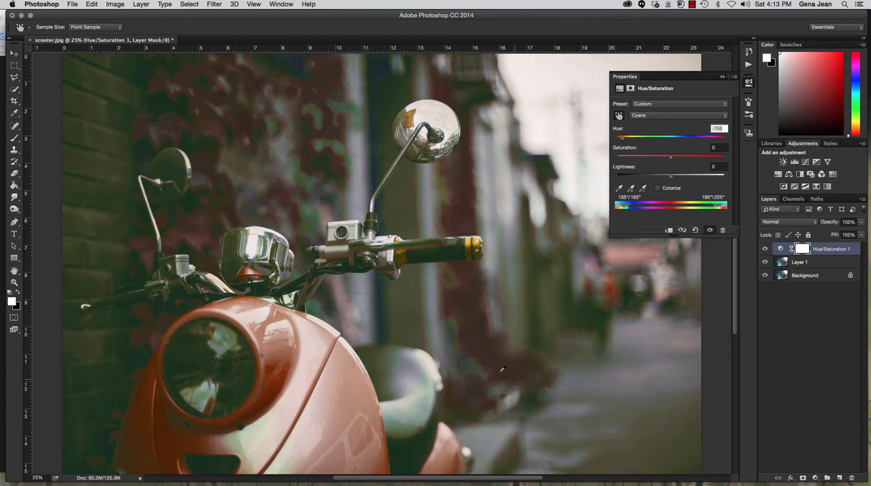
click(619, 117)
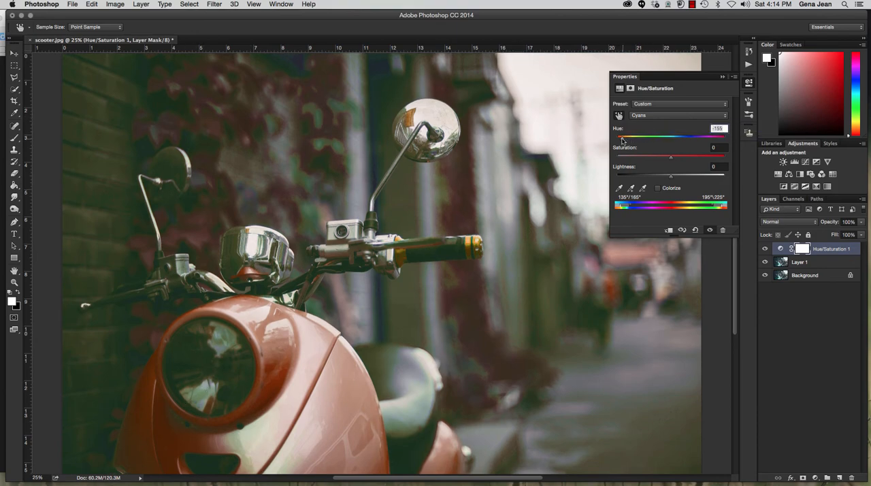
mouse_move(622, 140)
mouse_down()
mouse_move(673, 139)
mouse_move(636, 139)
mouse_up()
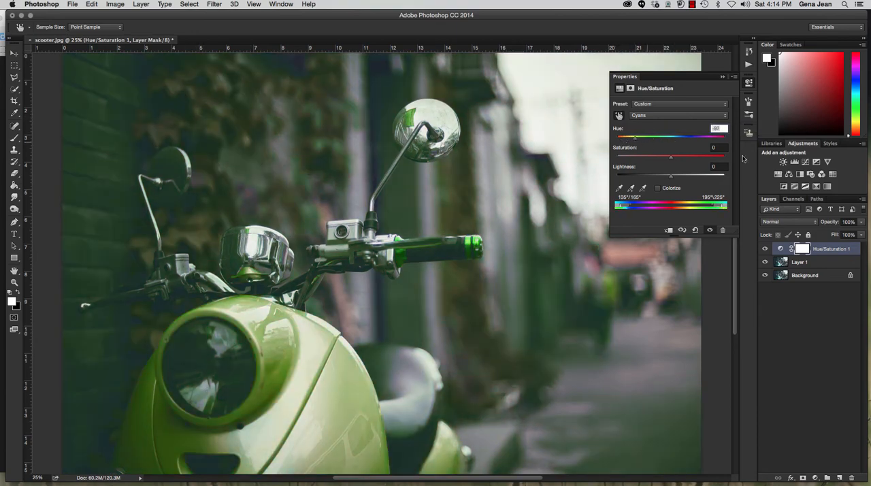
- Paint black on the adjustment's layer mask over the wall, sky and street around the scooter with a size 500 brush
key(b)
click(801, 249)
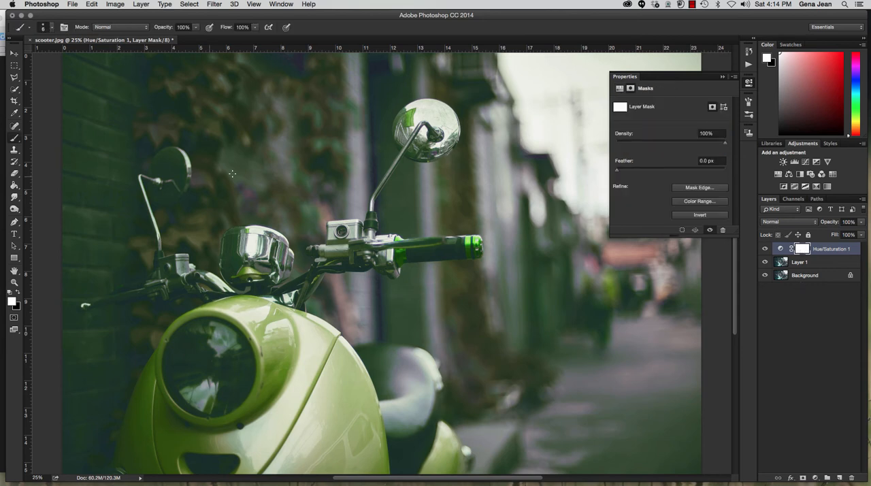
key(bracketright)
key(bracketright)
key(bracketright)
key(bracketright)
key(bracketright)
key(bracketright)
key(bracketright)
key(bracketright)
key(bracketright)
key(bracketright)
key(bracketright)
key(bracketright)
key(bracketright)
key(bracketright)
key(bracketright)
key(bracketright)
key(bracketright)
key(bracketright)
key(bracketright)
key(bracketright)
key(x)
mouse_move(247, 179)
mouse_down()
mouse_move(245, 83)
mouse_move(293, 168)
mouse_move(286, 96)
mouse_up()
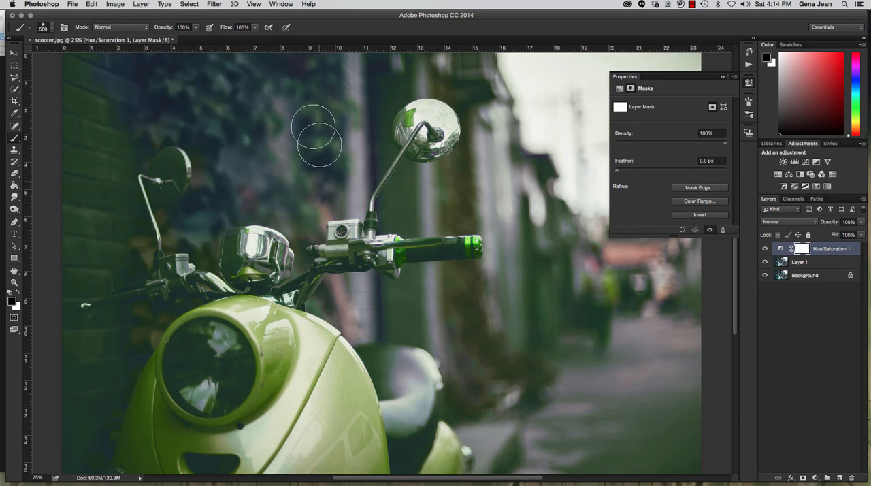
mouse_move(100, 163)
mouse_down()
mouse_move(90, 215)
mouse_move(102, 236)
mouse_move(114, 162)
mouse_move(127, 149)
mouse_move(112, 219)
mouse_move(69, 273)
mouse_move(57, 194)
mouse_move(81, 40)
mouse_move(104, 151)
mouse_move(130, 51)
mouse_move(313, 91)
mouse_move(340, 118)
mouse_move(363, 59)
mouse_move(389, 67)
mouse_move(367, 105)
mouse_move(496, 190)
mouse_move(516, 82)
mouse_move(584, 230)
mouse_move(608, 362)
mouse_move(608, 264)
mouse_move(647, 410)
mouse_move(661, 277)
mouse_move(683, 315)
mouse_move(692, 399)
mouse_move(669, 461)
mouse_move(533, 461)
mouse_move(513, 457)
mouse_move(475, 424)
mouse_move(472, 298)
mouse_move(499, 347)
mouse_move(504, 405)
mouse_move(527, 364)
mouse_move(547, 371)
mouse_move(528, 135)
mouse_move(507, 300)
mouse_move(488, 194)
mouse_move(463, 208)
mouse_move(427, 209)
mouse_move(635, 464)
mouse_move(671, 398)
mouse_move(669, 470)
mouse_move(534, 404)
mouse_up()
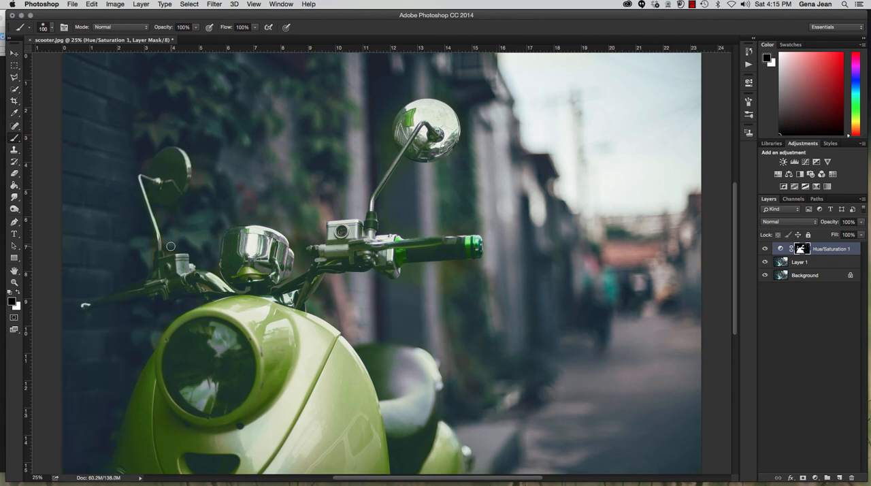
- Refine the mask around the handlebars in black with a size 70 brush and display the mask as a red overlay
key(bracketleft)
key(bracketleft)
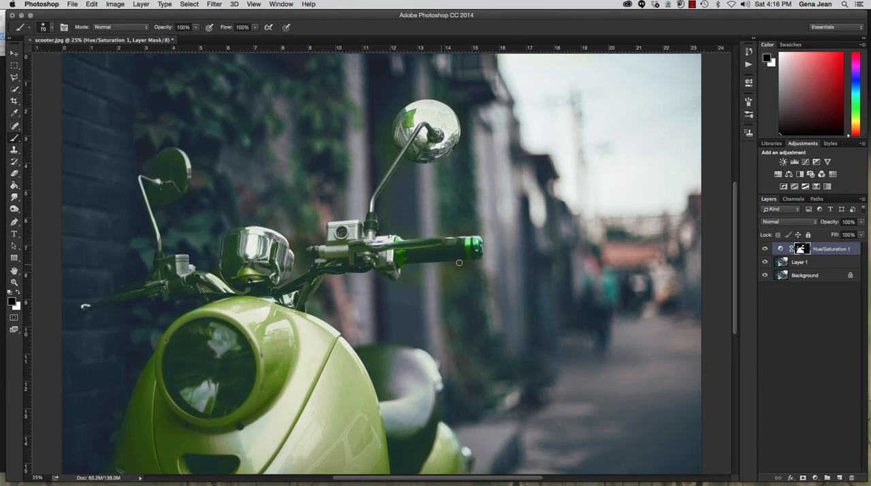
key(bracketright)
key(bracketright)
key(bracketright)
key(bracketright)
key(bracketright)
key(backslash)
key(x)
key(bracketright)
key(bracketright)
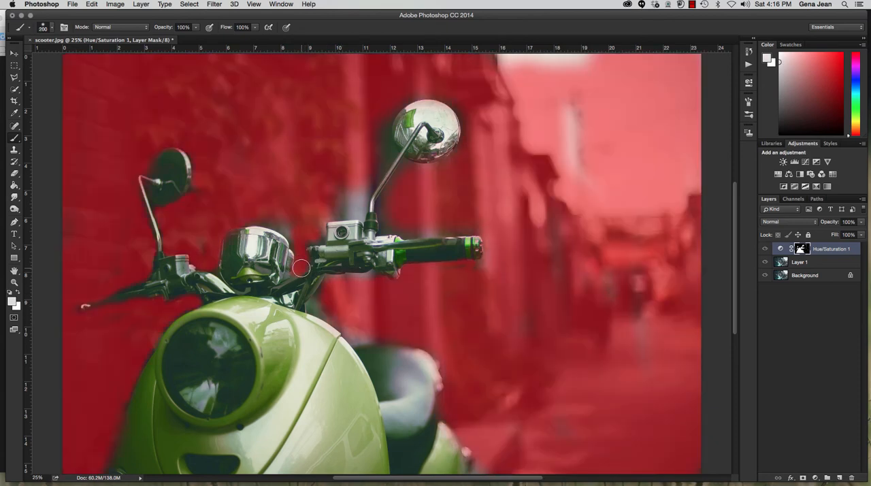
- Paint black on the mask beside the chrome headlight housing and around the brake fluid reservoir with a size 60 brush
key(bracketleft)
key(bracketleft)
key(bracketleft)
key(bracketleft)
key(bracketleft)
key(bracketleft)
key(x)
drag(300, 272, 279, 286)
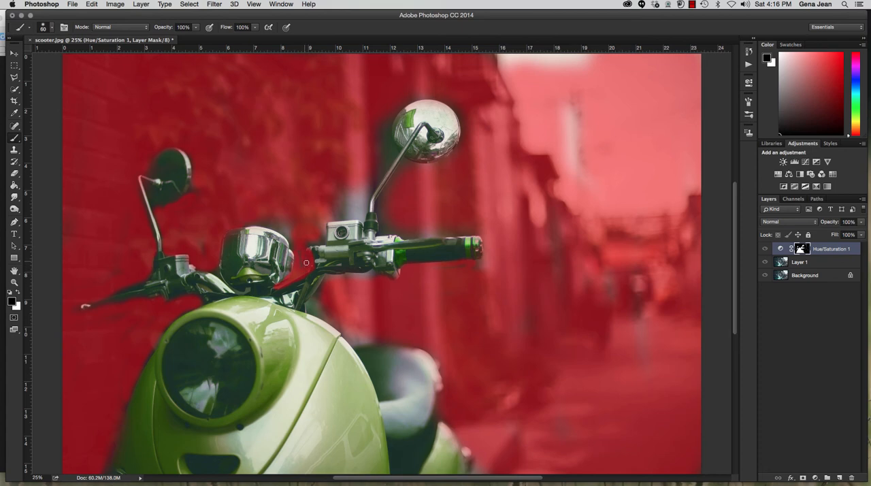
key(x)
key(x)
drag(323, 227, 360, 217)
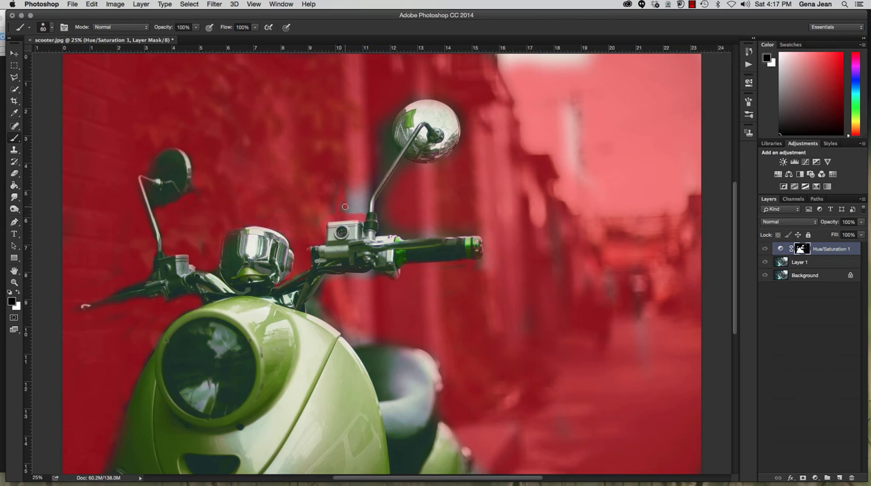
- Mask the leftover wall areas above the reservoir and behind the scooter's body in black with a size 150 brush
key(bracketright)
key(bracketright)
key(bracketright)
mouse_move(346, 194)
mouse_down()
mouse_move(364, 182)
mouse_move(362, 205)
mouse_move(329, 203)
mouse_up()
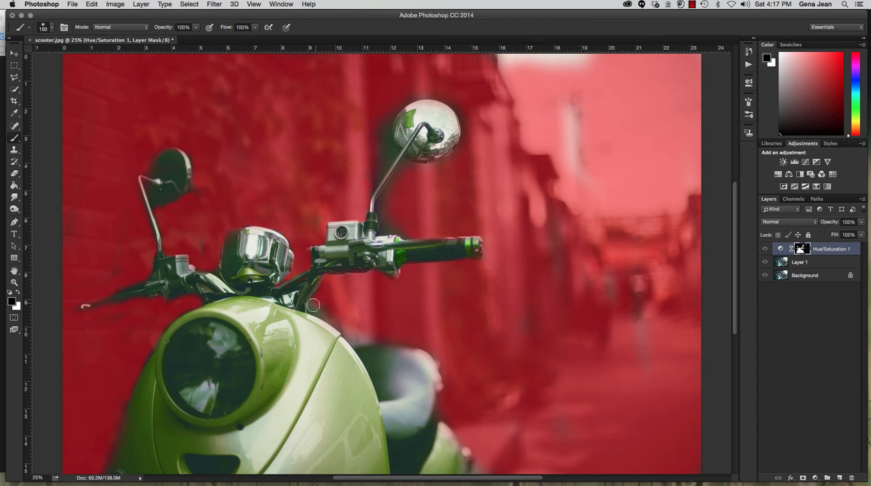
drag(331, 315, 371, 342)
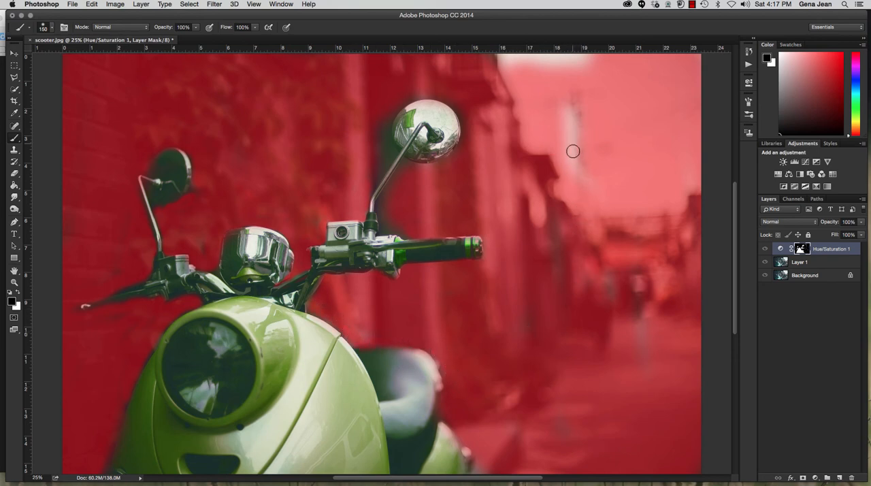
- Paint black over the remaining unmasked patches in the sky and on the street, enlarging the brush for the street
mouse_move(499, 60)
mouse_down()
mouse_move(599, 69)
mouse_move(497, 61)
mouse_move(513, 79)
mouse_up()
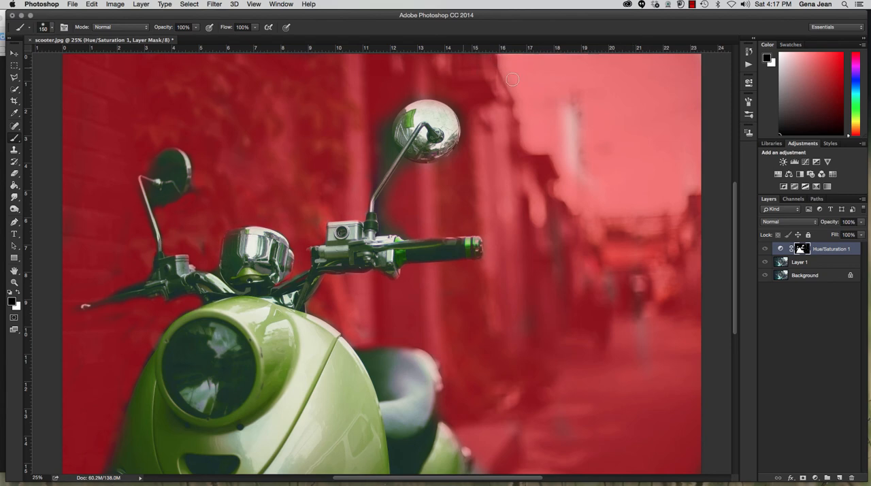
mouse_move(563, 127)
mouse_down()
mouse_move(569, 167)
mouse_move(578, 122)
mouse_move(595, 118)
mouse_up()
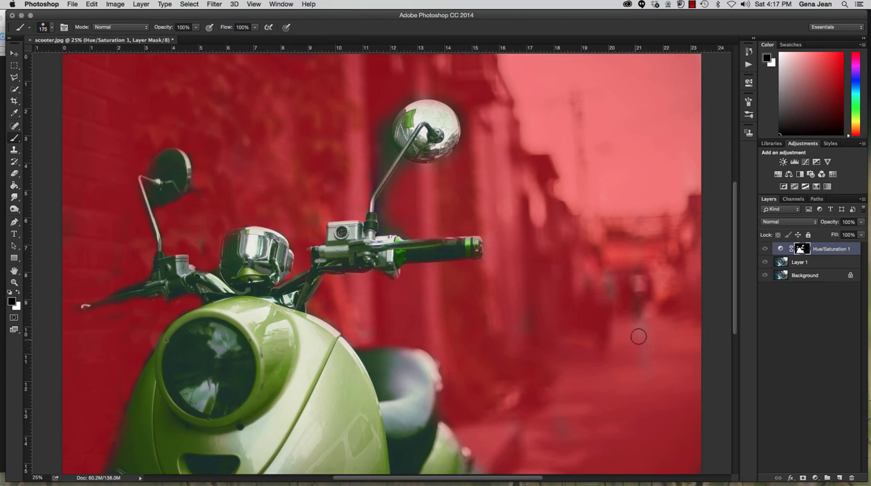
key(bracketright)
key(bracketright)
key(bracketright)
key(bracketright)
key(bracketright)
key(bracketright)
key(bracketright)
key(bracketright)
key(bracketright)
key(bracketright)
key(bracketright)
mouse_move(639, 338)
mouse_down()
mouse_move(644, 480)
mouse_move(595, 221)
mouse_move(600, 453)
mouse_move(576, 293)
mouse_move(579, 429)
mouse_move(526, 351)
mouse_up()
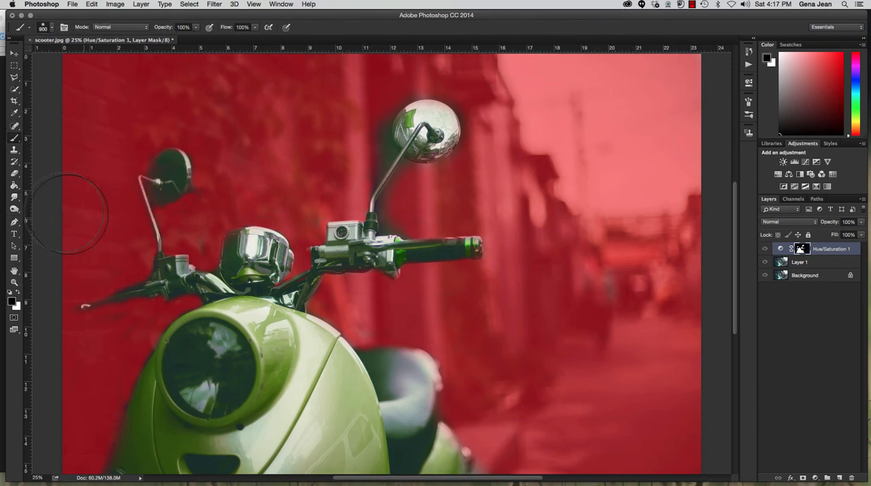
- Mask the background close around both scooter mirrors in black with a size 90 to 100 brush
key(bracketleft)
key(bracketleft)
key(bracketleft)
key(bracketleft)
key(bracketleft)
key(bracketleft)
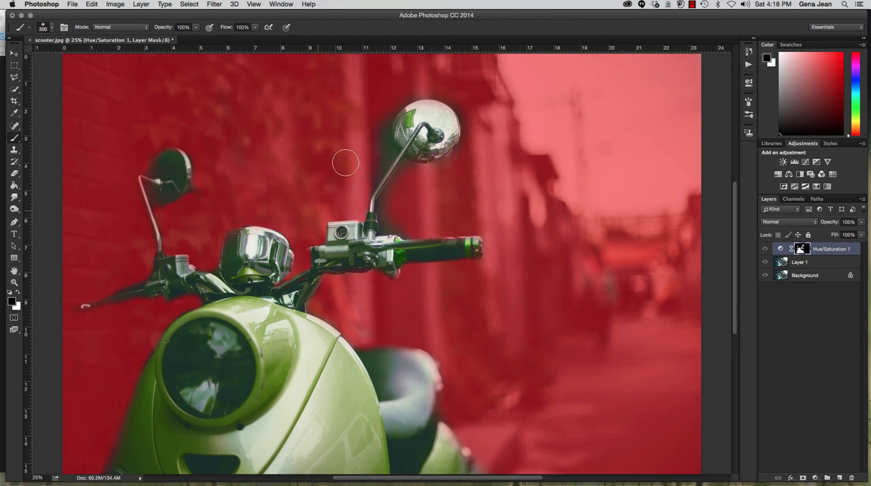
key(bracketleft)
key(bracketleft)
key(bracketleft)
key(bracketleft)
key(bracketleft)
key(bracketleft)
scroll(363, 142, up, 3)
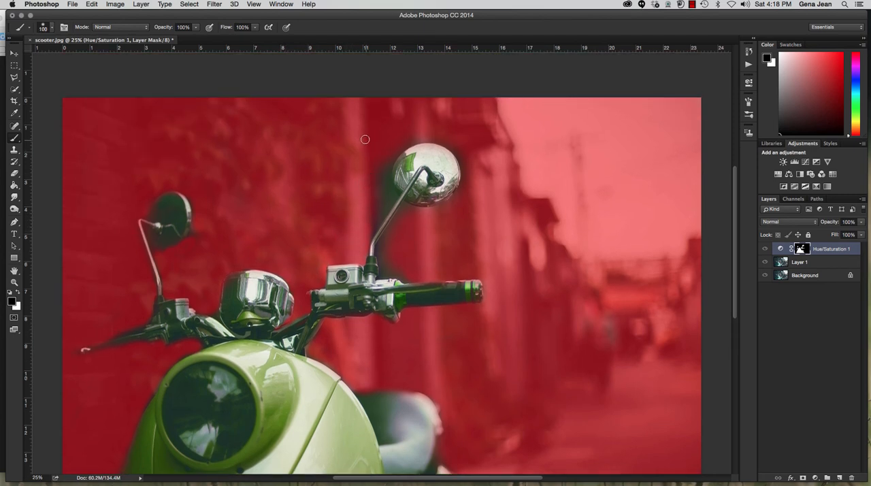
mouse_move(195, 221)
mouse_down()
mouse_move(188, 187)
mouse_move(195, 221)
mouse_up()
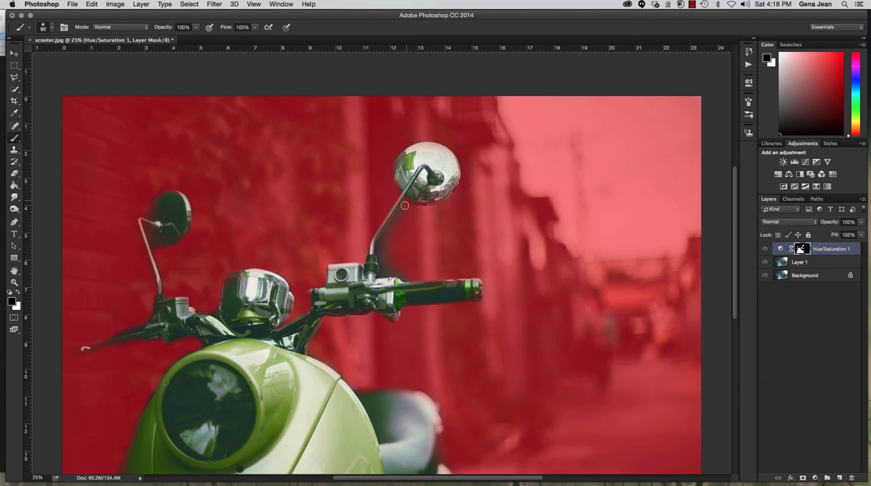
- Check the whole scooter image with and without the red mask overlay, ending with the overlay hidden
scroll(157, 251, down, 5)
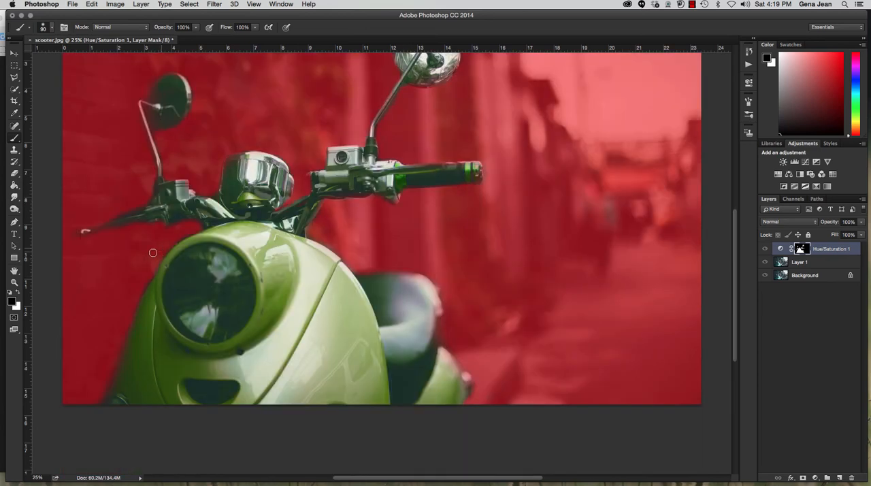
key(super+minus)
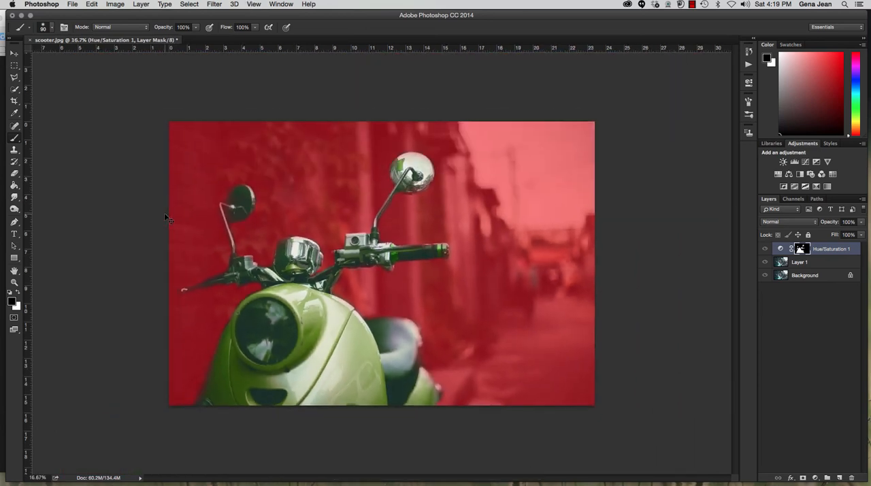
key(backslash)
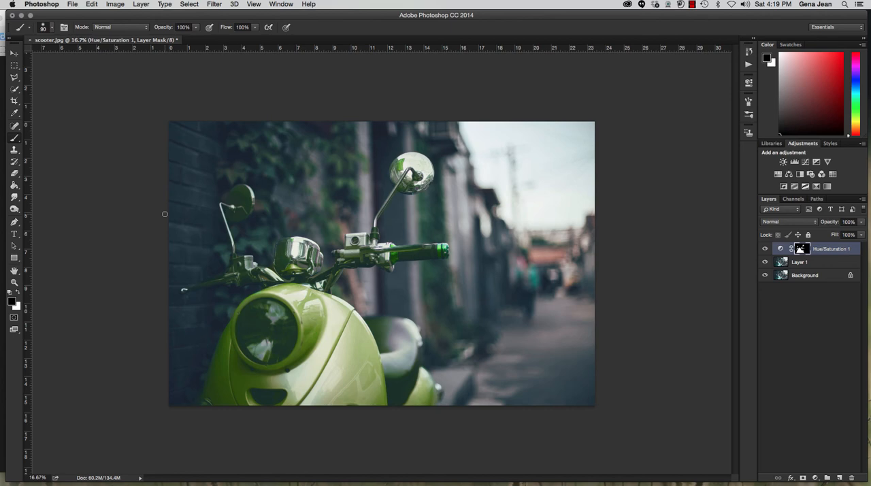
key(backslash)
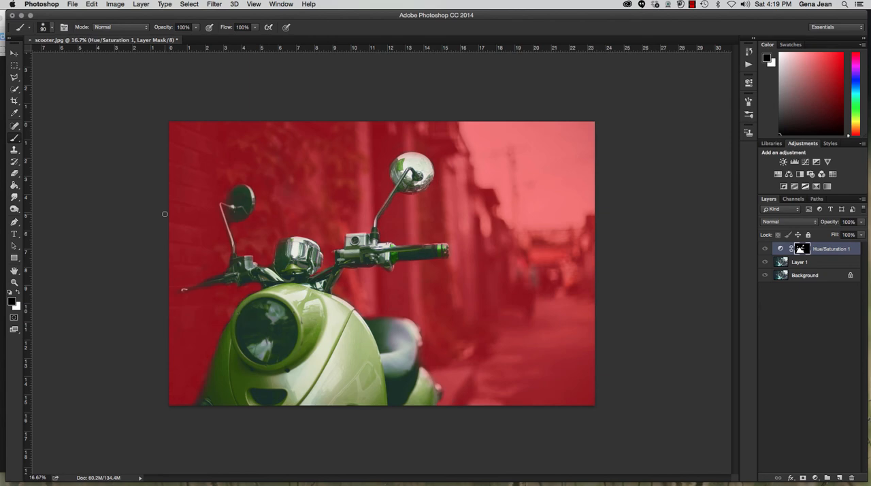
key(backslash)
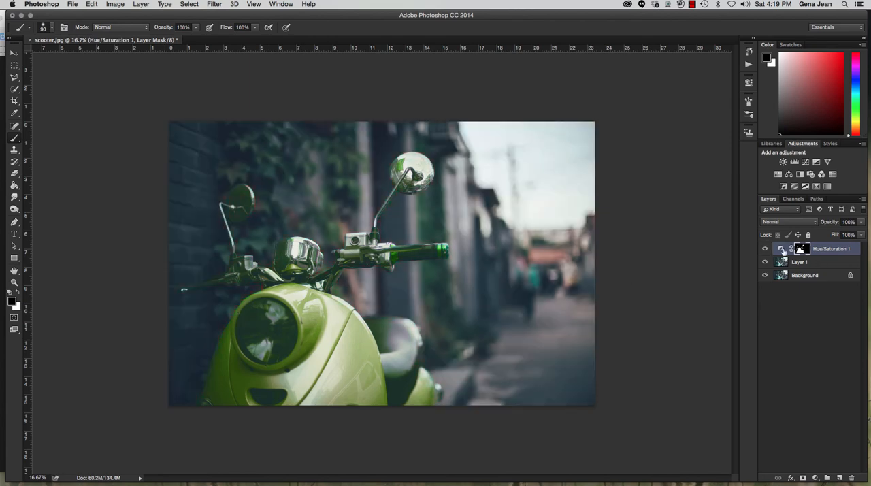
- Reopen the scooter's Hue/Saturation settings and raise the Master hue
double_click(781, 248)
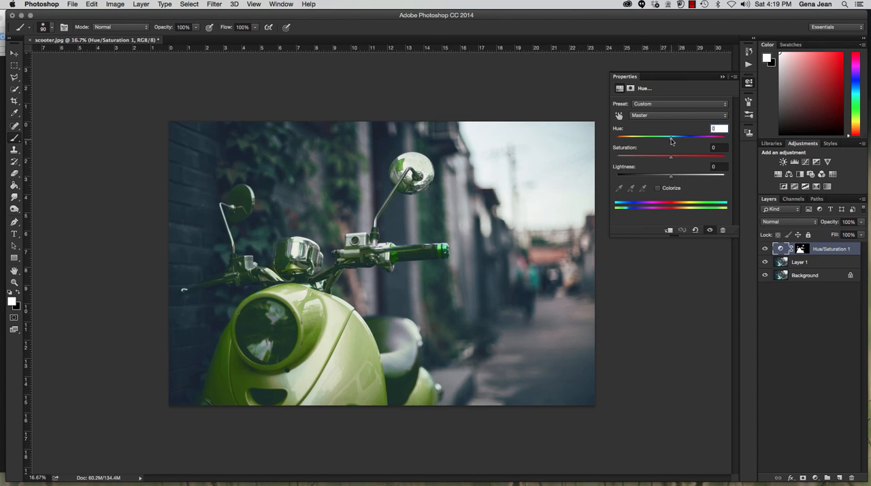
drag(672, 141, 689, 143)
mouse_move(689, 141)
mouse_down()
mouse_move(633, 142)
mouse_move(708, 147)
mouse_move(687, 148)
mouse_move(696, 147)
mouse_up()
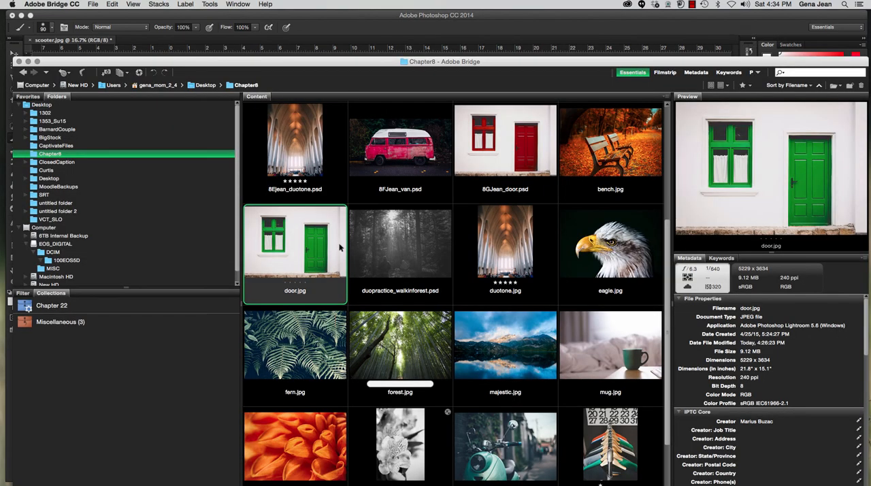
- Open door.jpg from Adobe Bridge and add a Hue/Saturation adjustment targeting the door's greens above a duplicated background layer
double_click(289, 253)
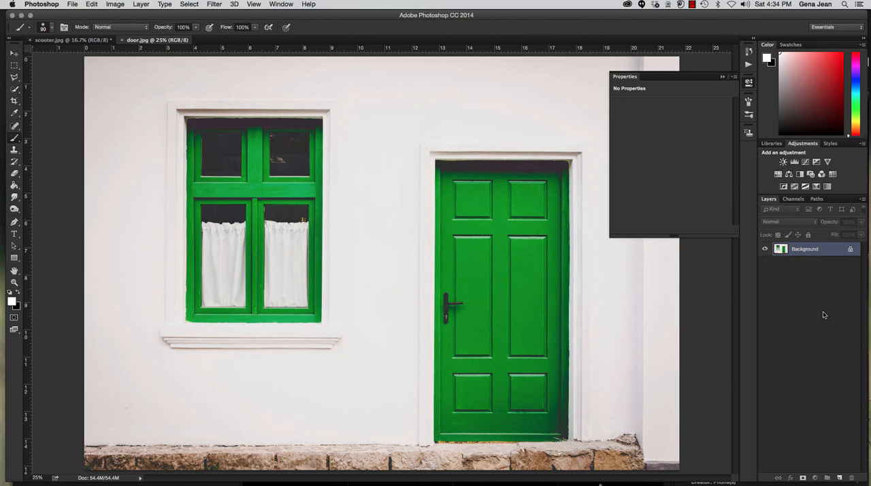
key(super+j)
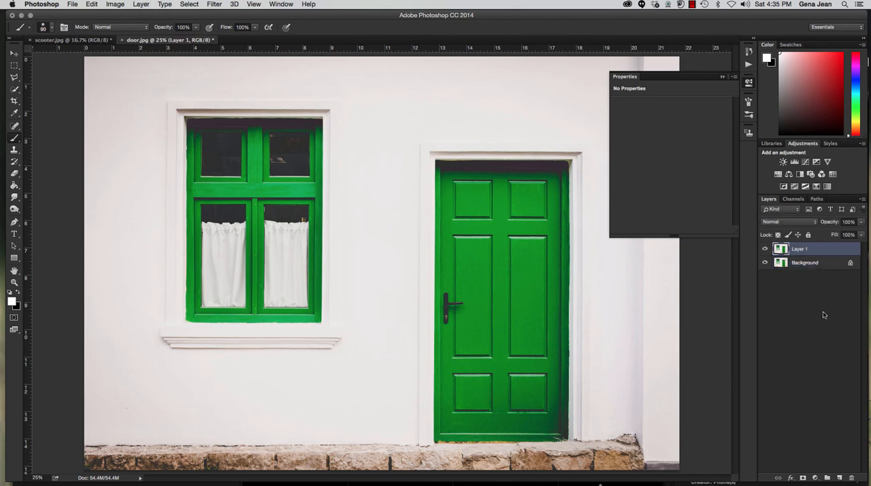
click(777, 174)
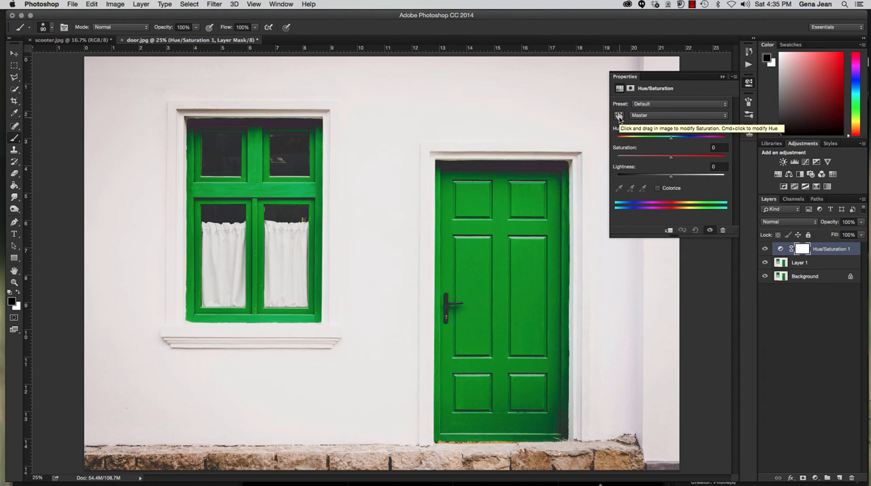
click(618, 117)
click(538, 197)
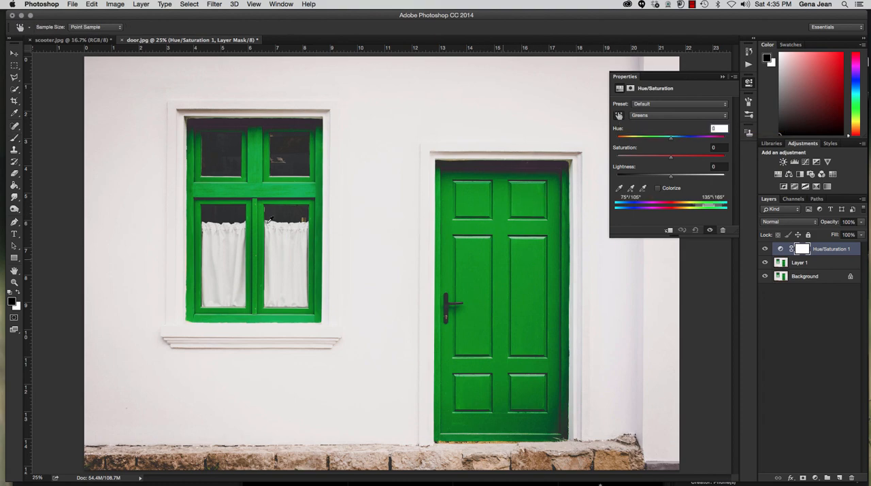
- Extend the adjustment's colour range with the door's dark edge tones, bounded at 53°/83° and 149°\179°, and set the hue to -130
click(642, 188)
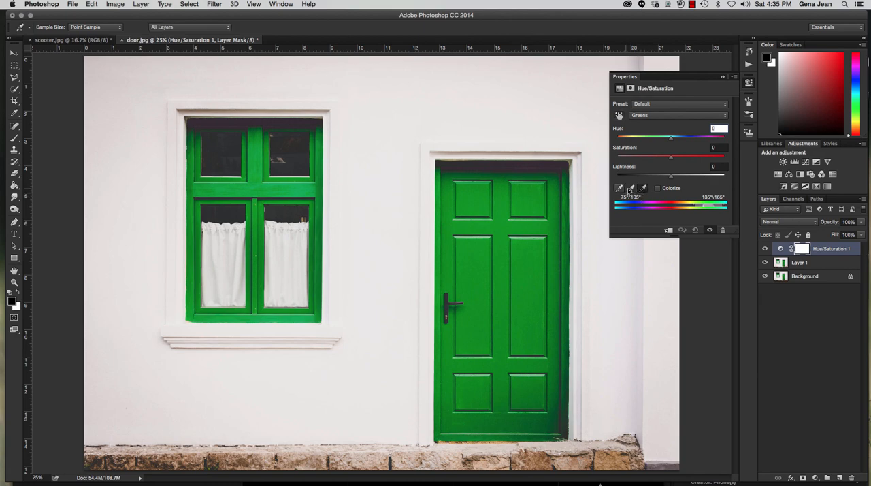
click(631, 189)
click(567, 417)
click(485, 166)
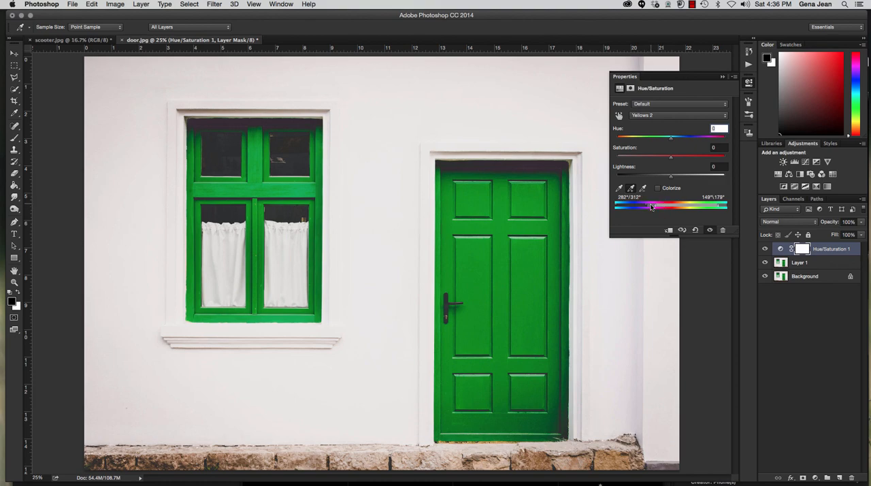
drag(647, 208, 689, 206)
drag(671, 141, 627, 141)
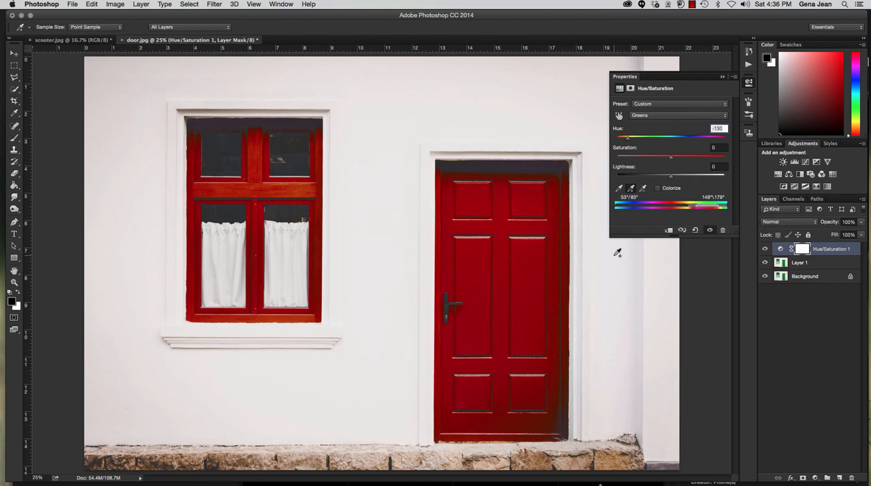
- Save the door image with layers in Photoshop format in the Chapter8 folder, named 8G plus the surname and _door
key(super+shift+s)
click(382, 35)
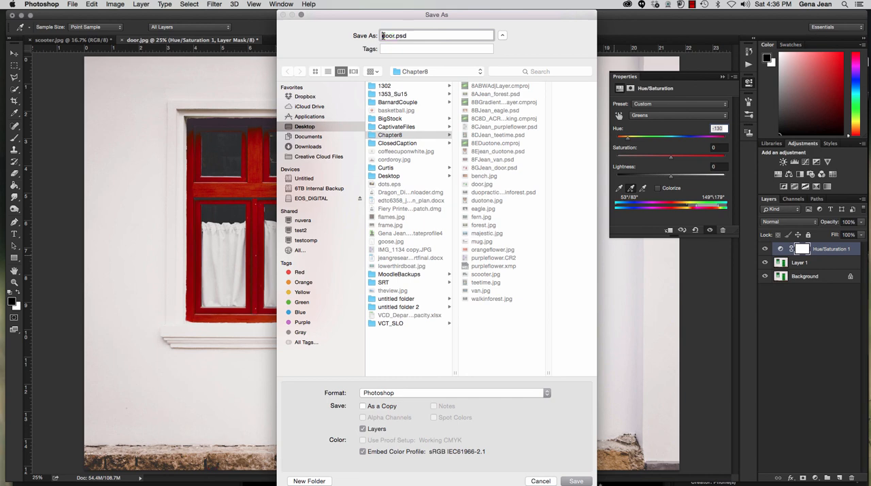
text(G)
key(BackSpace)
text(8Gjean_)
click(412, 135)
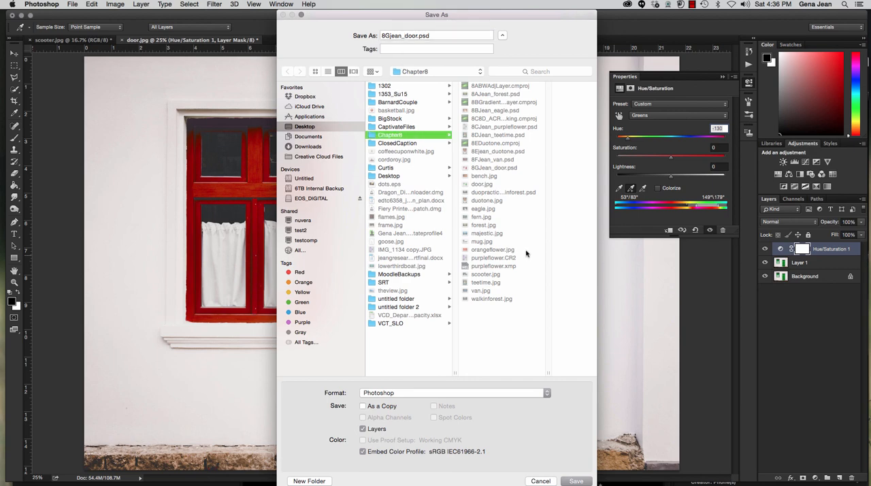